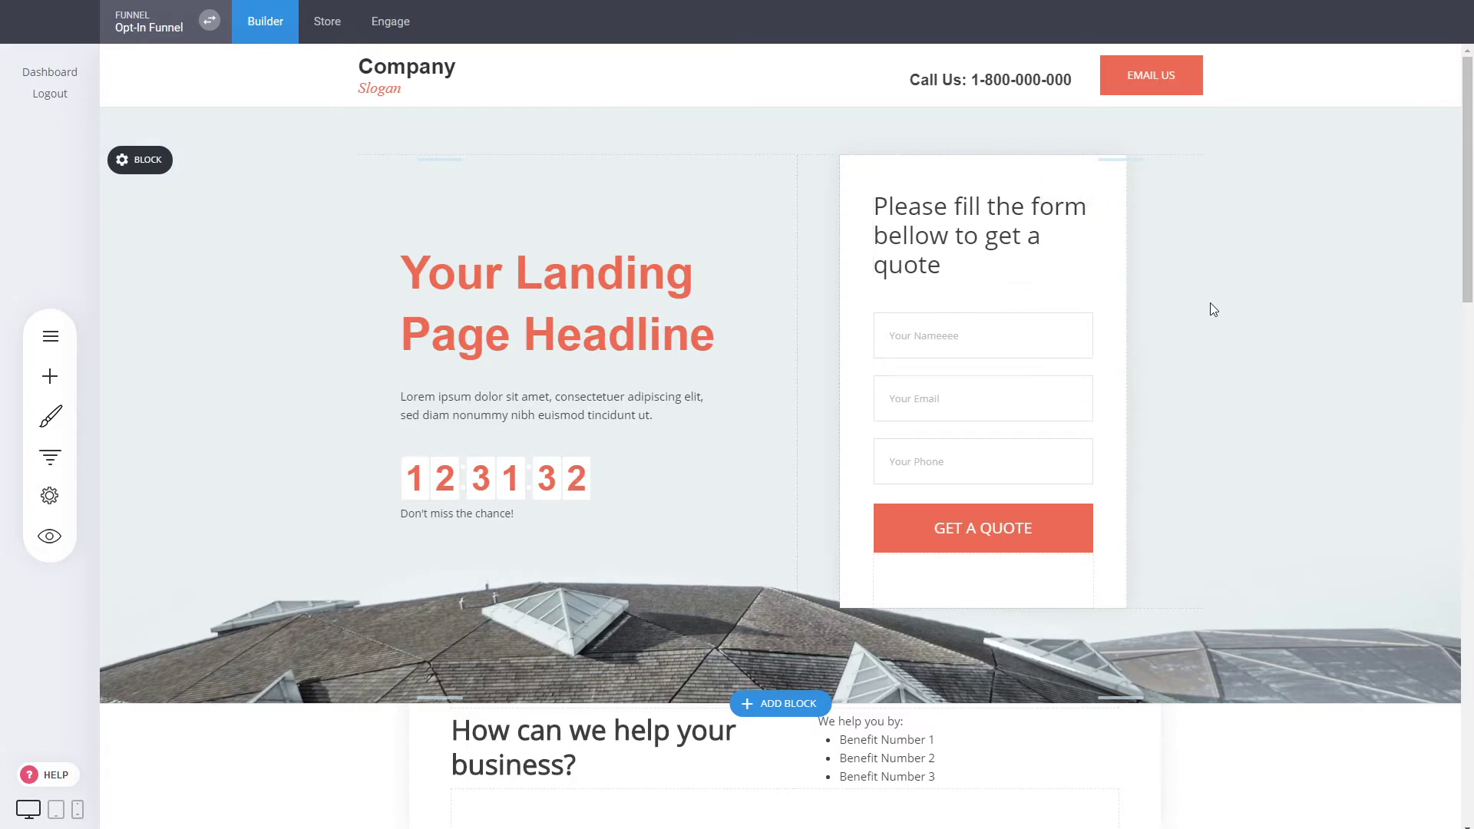
View the Opt-In Funnel's Engage Contacts page, which lists 0 contacts.
mouse_move(841, 349)
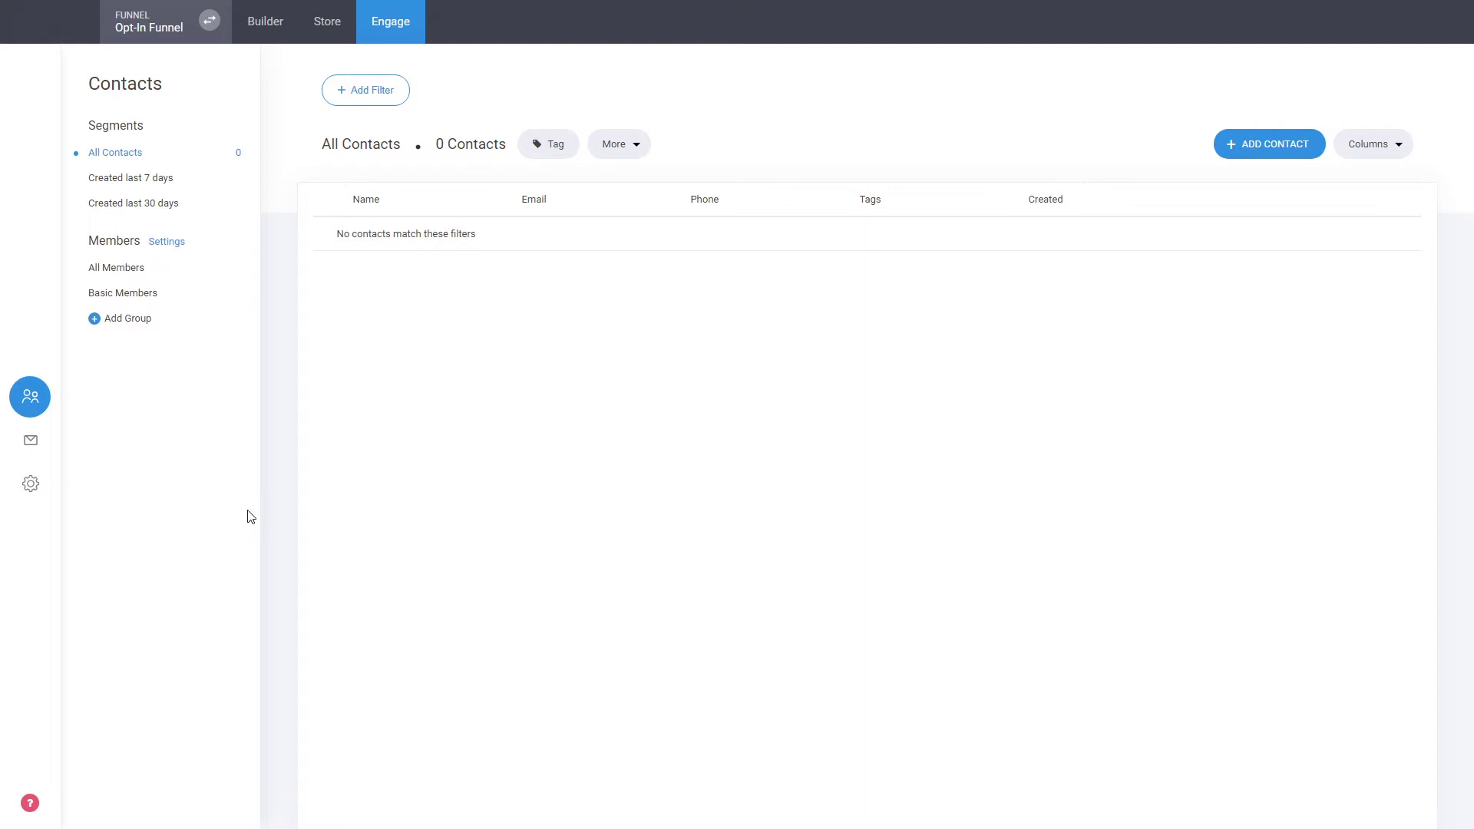
Submit a test quote request in the landing-page preview with a sample email and phone number.
click(273, 29)
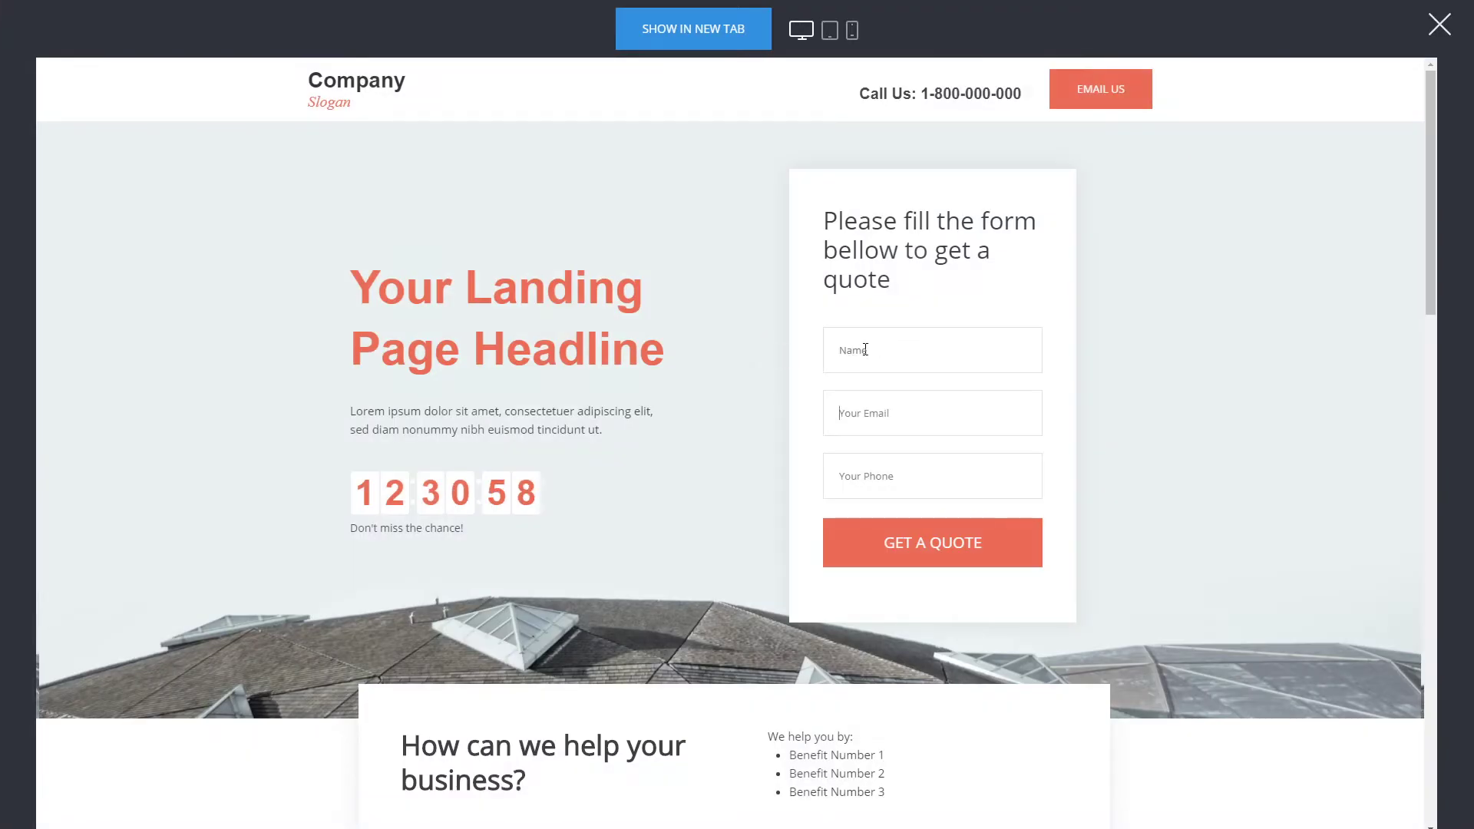
text(email@domain.com)
key(Tab)
text(31231231)
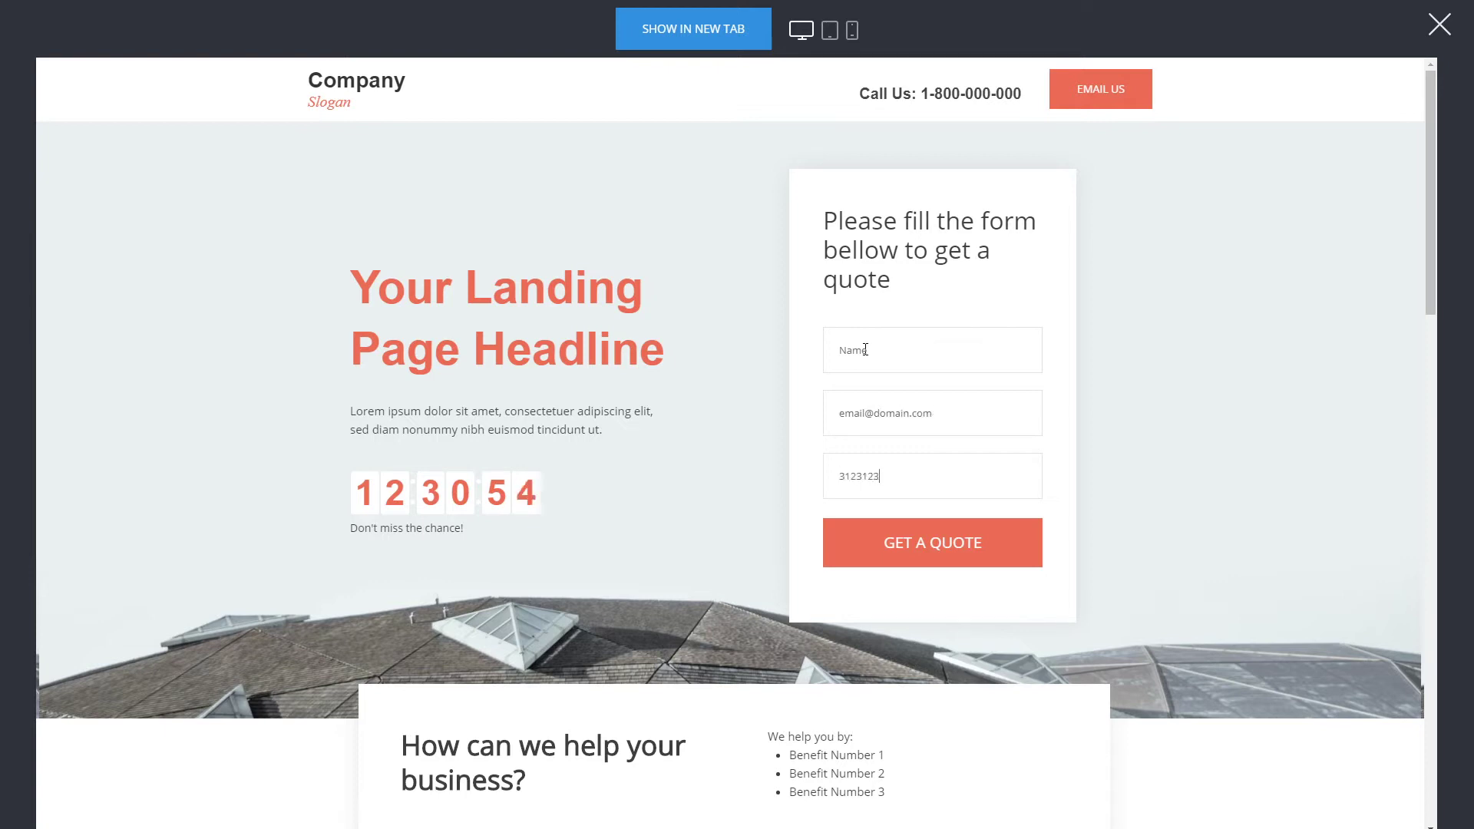
click(1015, 552)
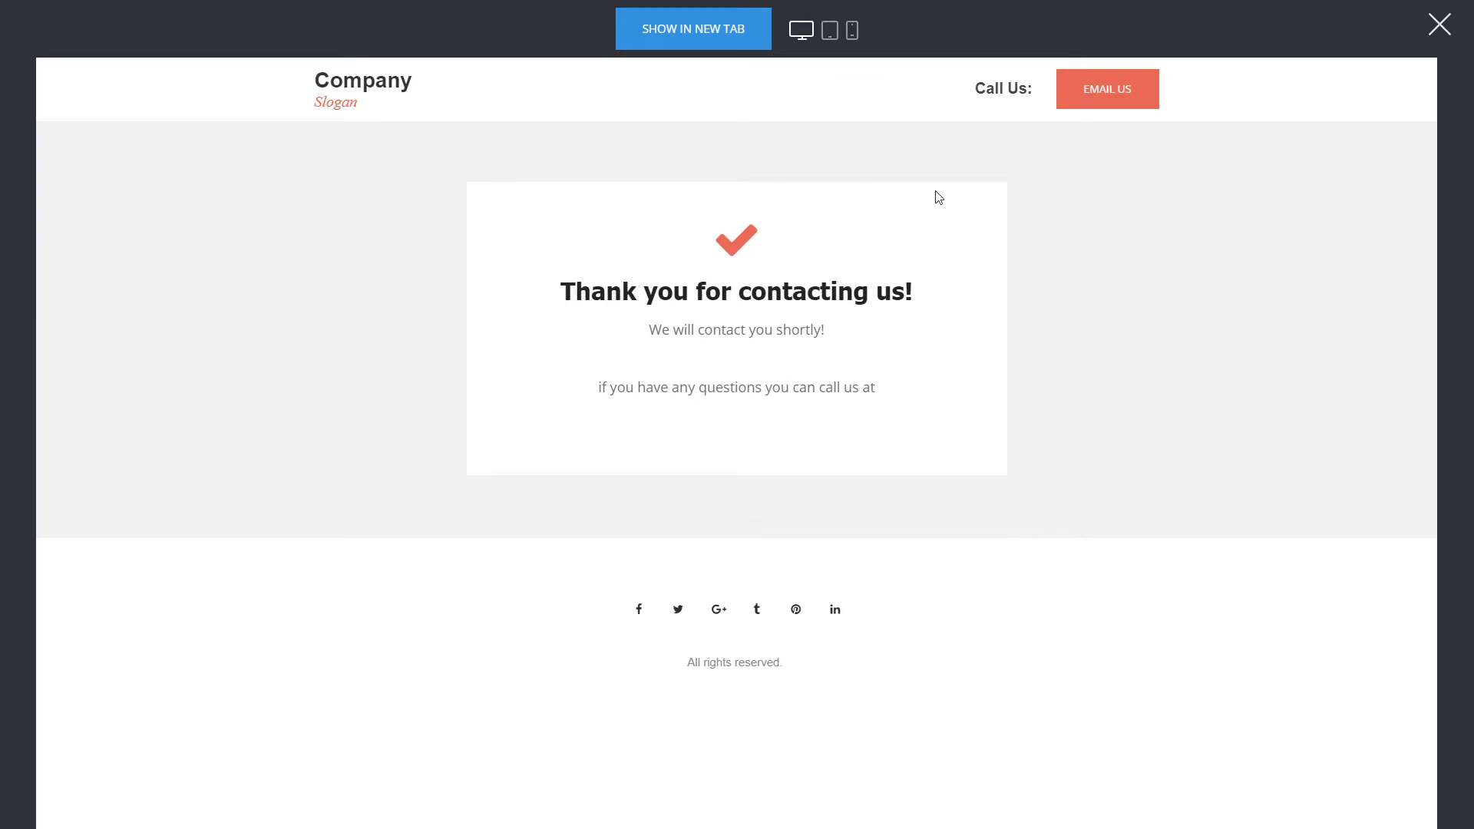
Close the preview and view the contacts list, now showing the one test contact.
click(1438, 25)
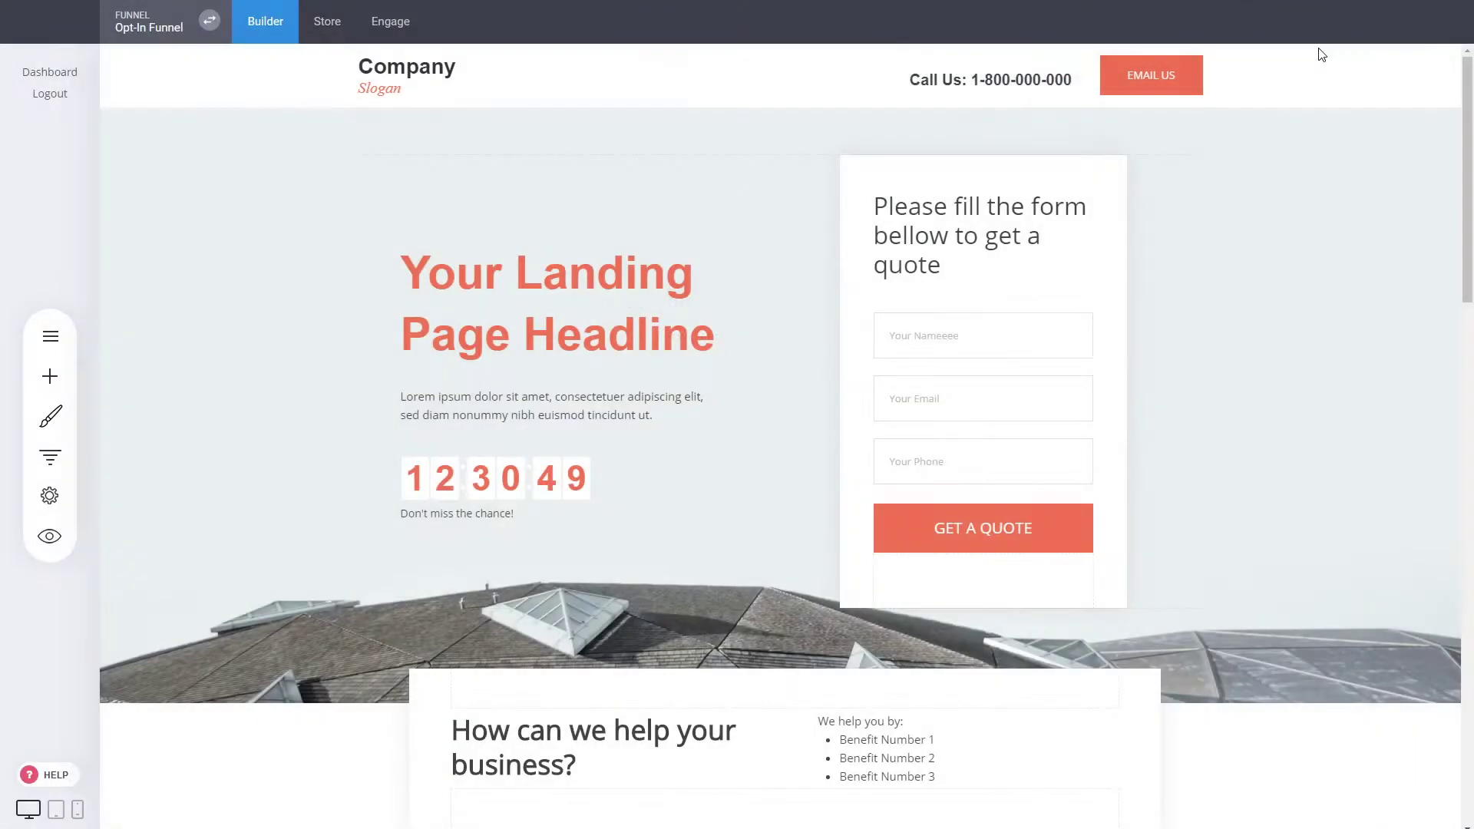
click(393, 27)
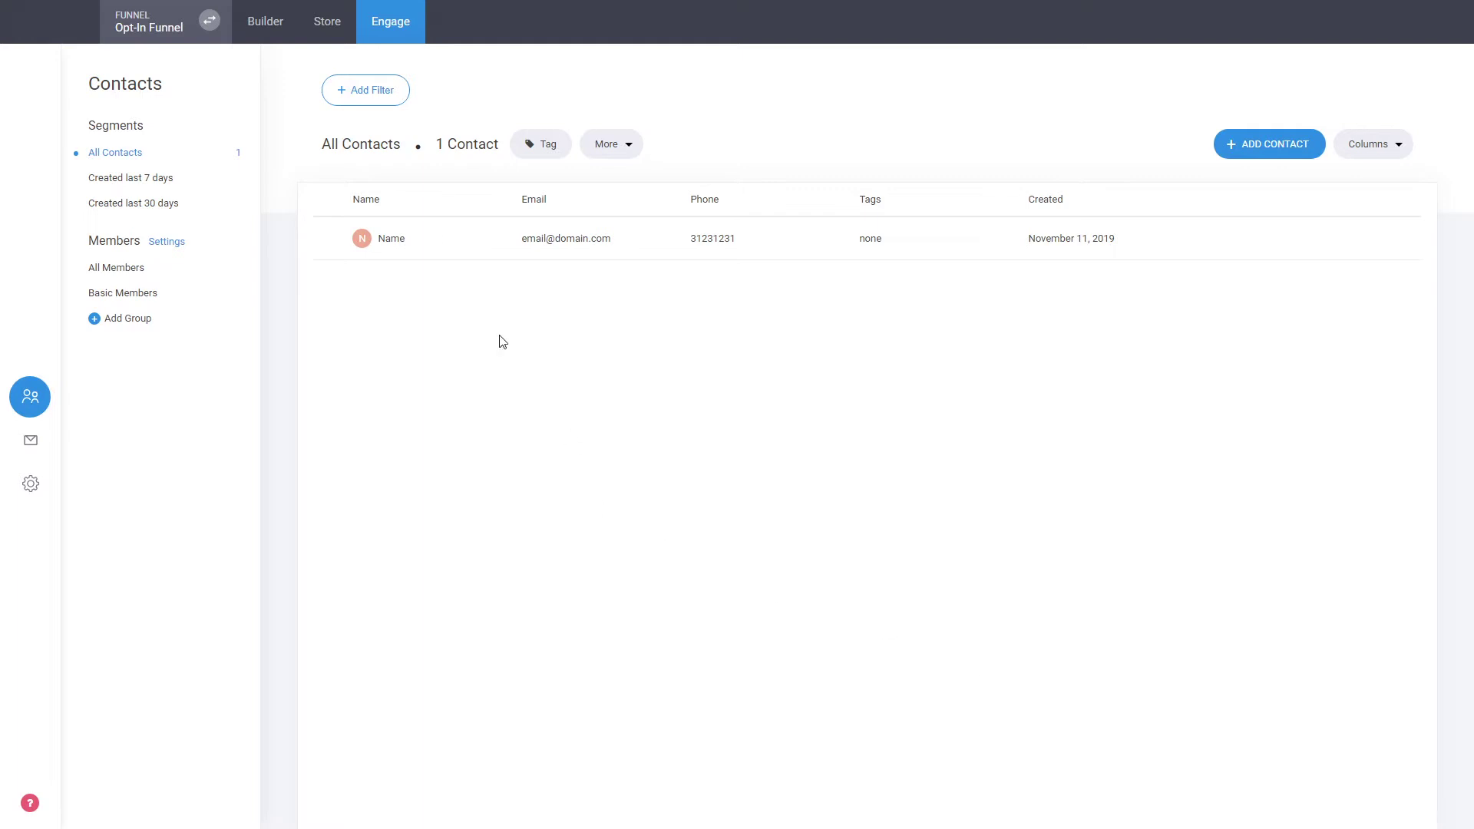
Open the test contact's profile, check Orders, expand its form submission and show all properties.
click(564, 244)
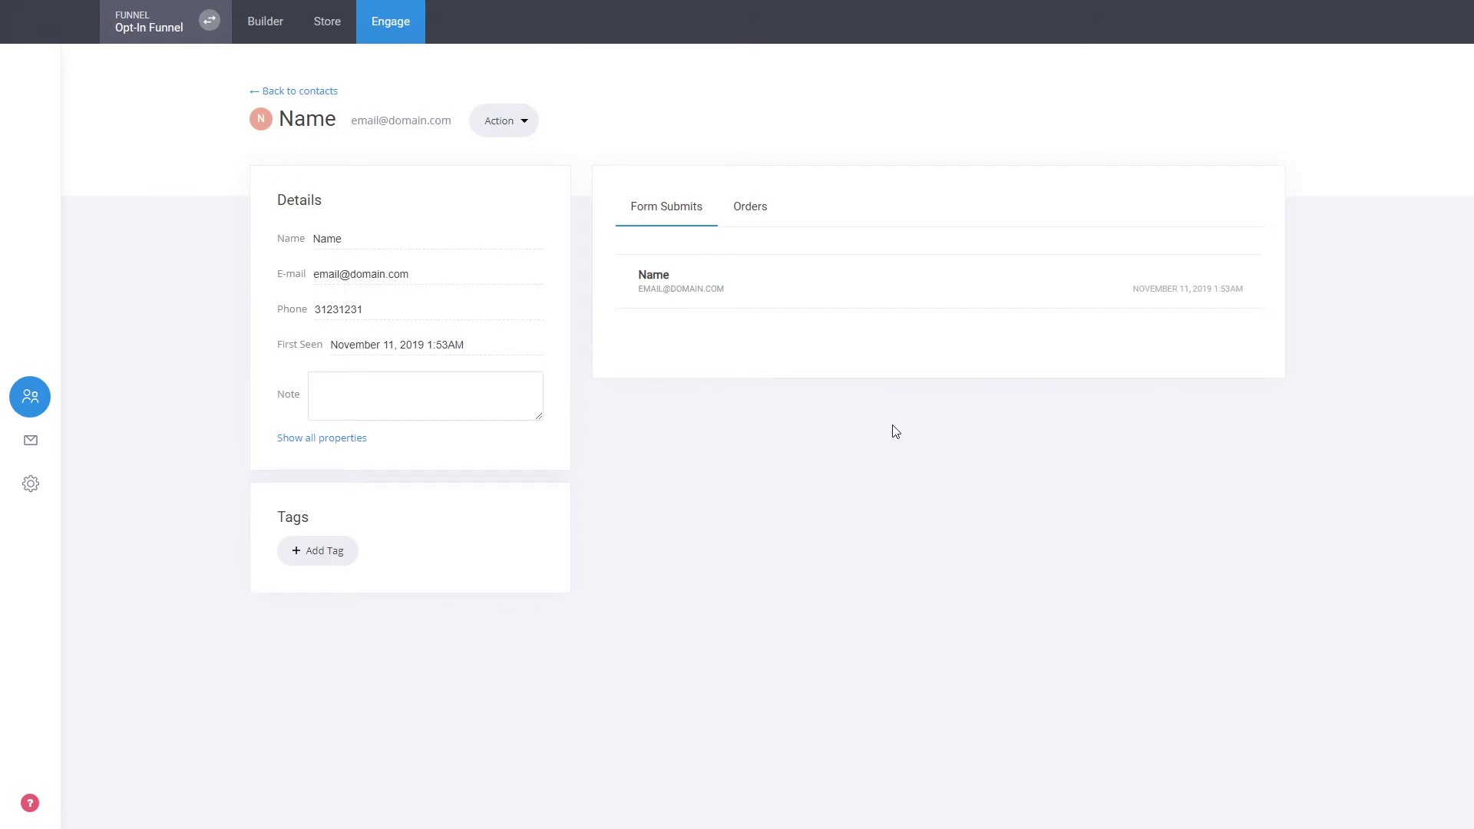
click(754, 219)
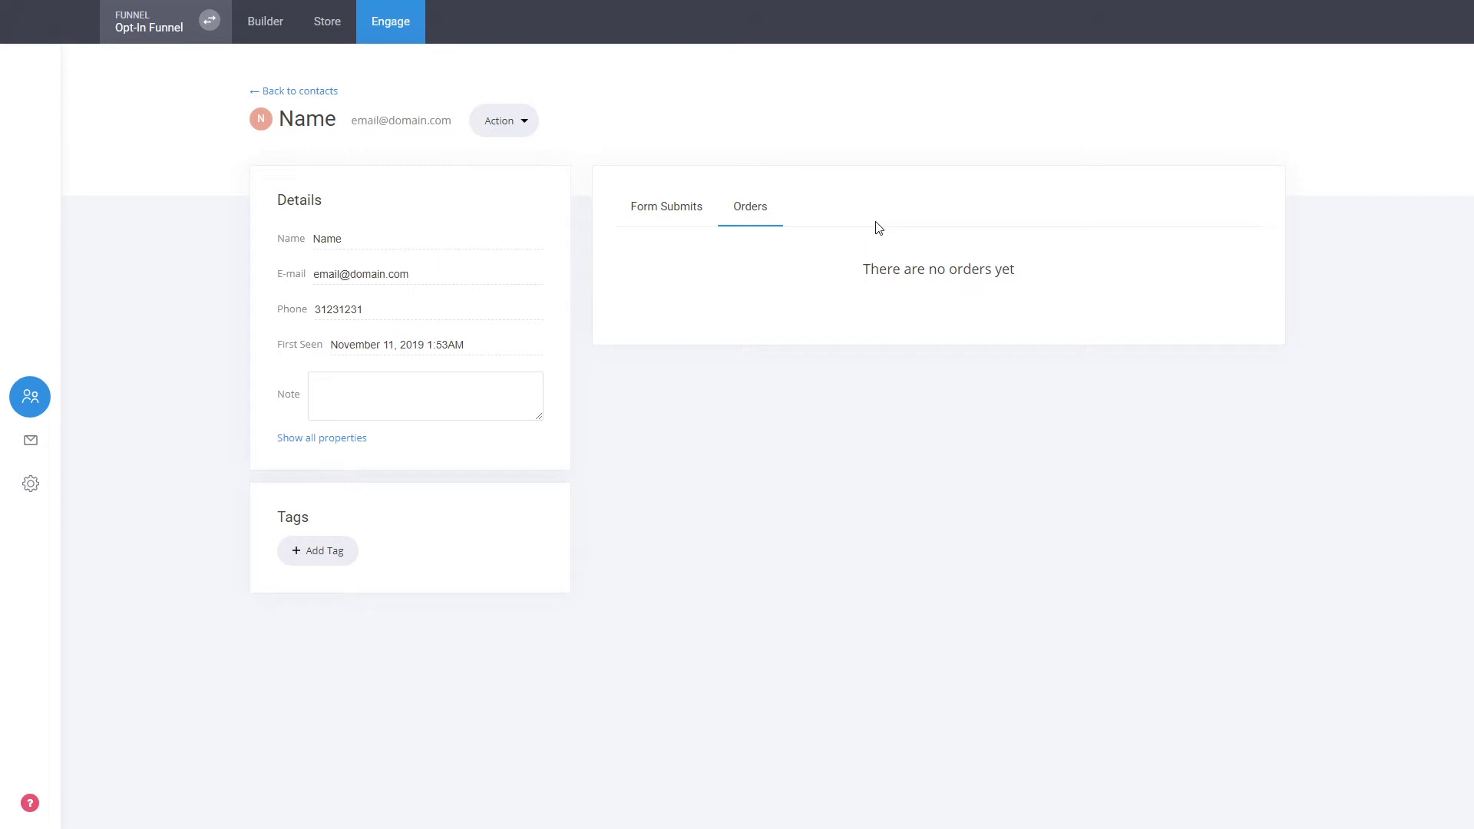
click(671, 210)
click(789, 294)
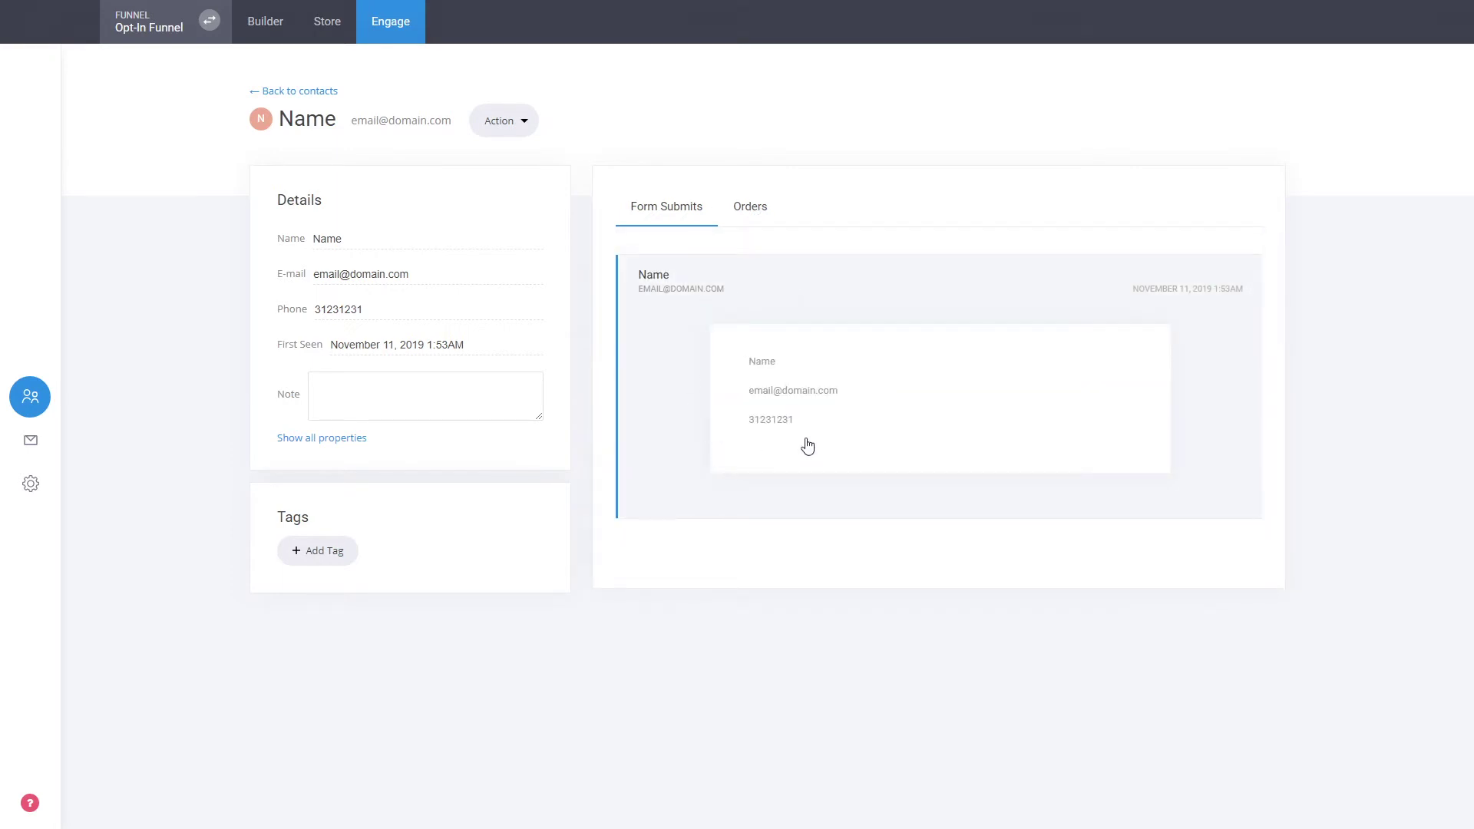
click(362, 439)
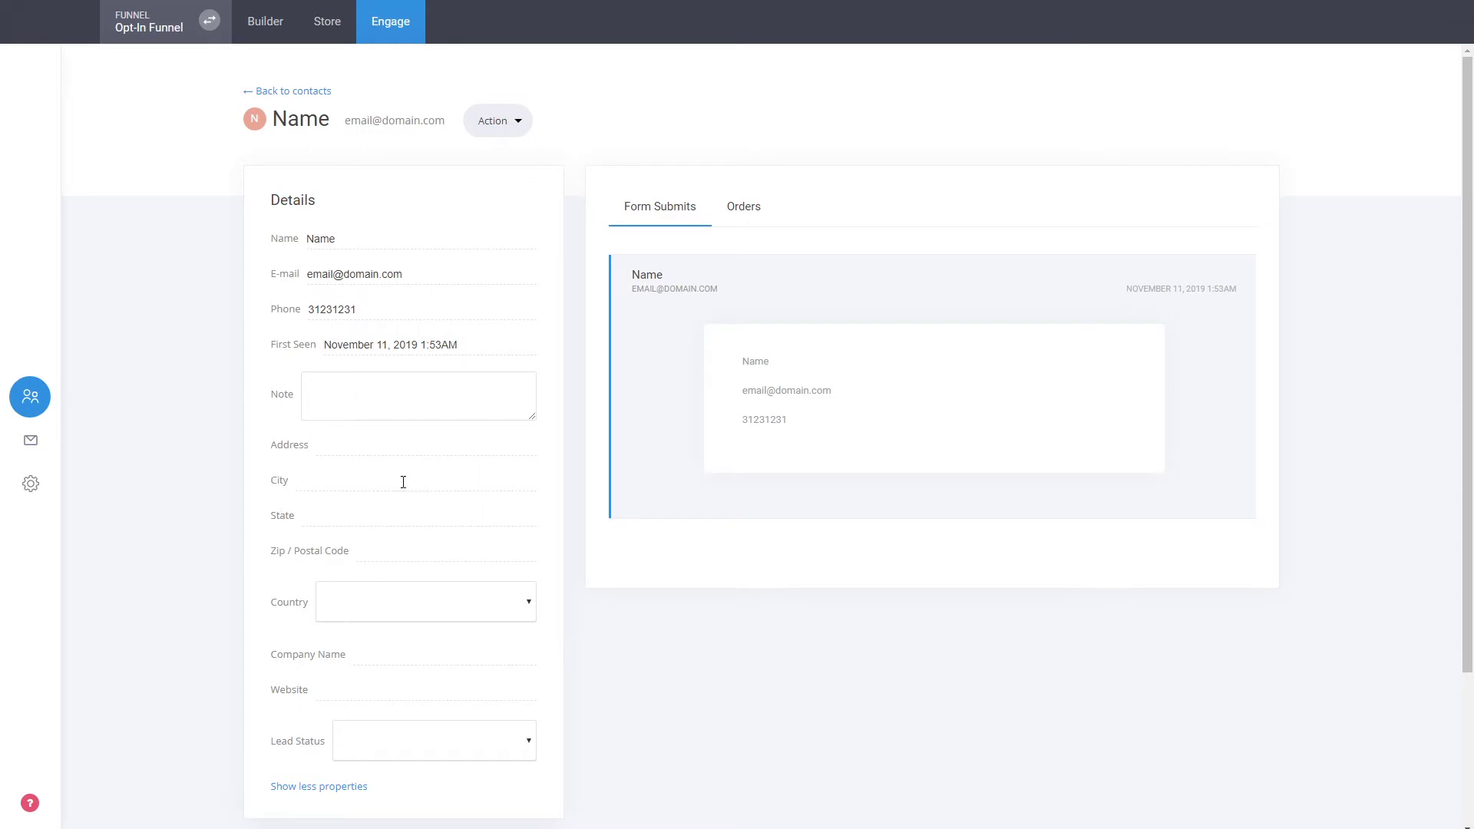
Scroll through the contact's properties and dismiss the tag options without adding a tag.
scroll(582, 503, down, 3)
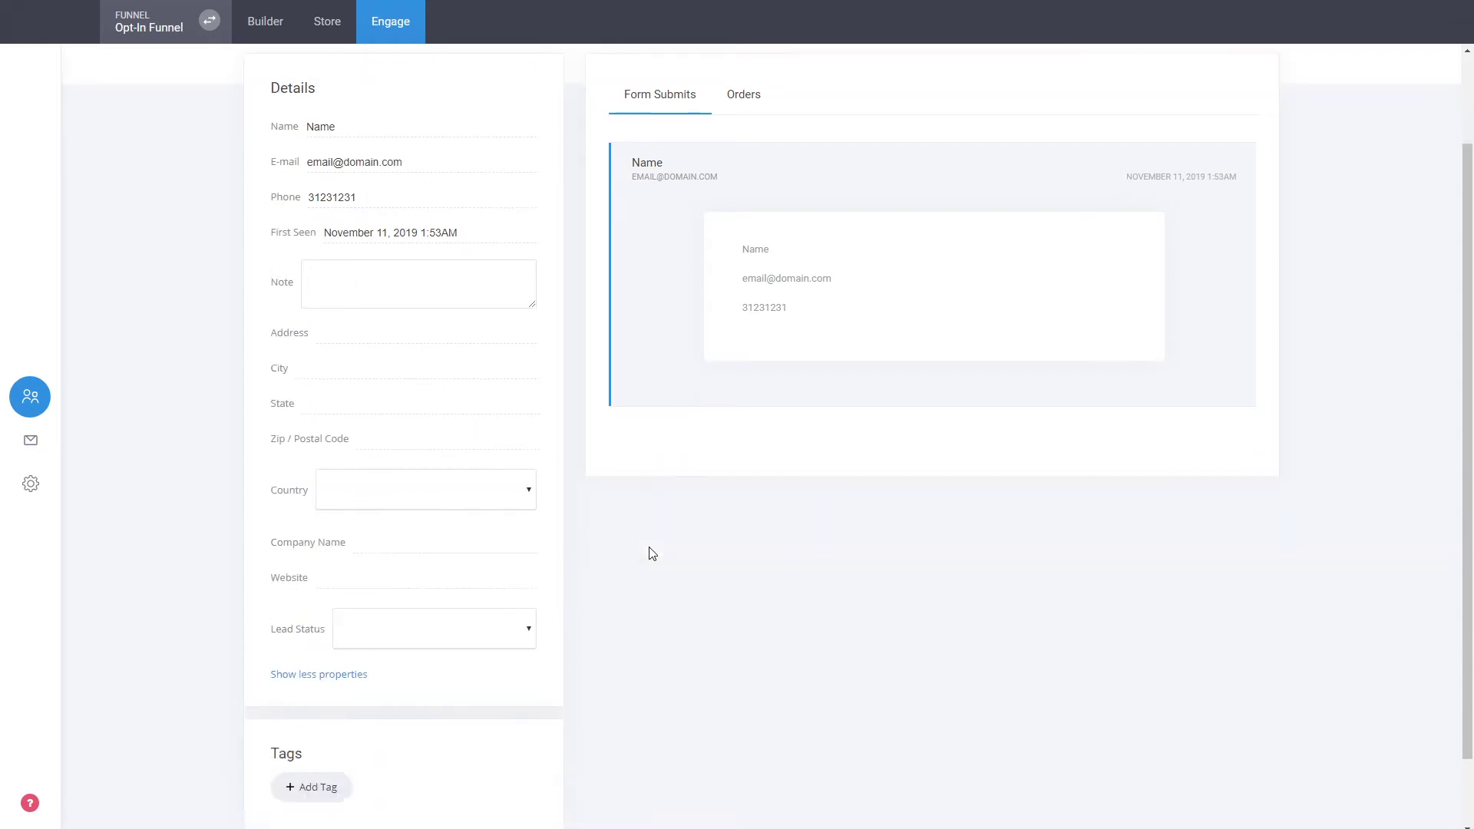
scroll(675, 273, up, 3)
scroll(469, 317, down, 3)
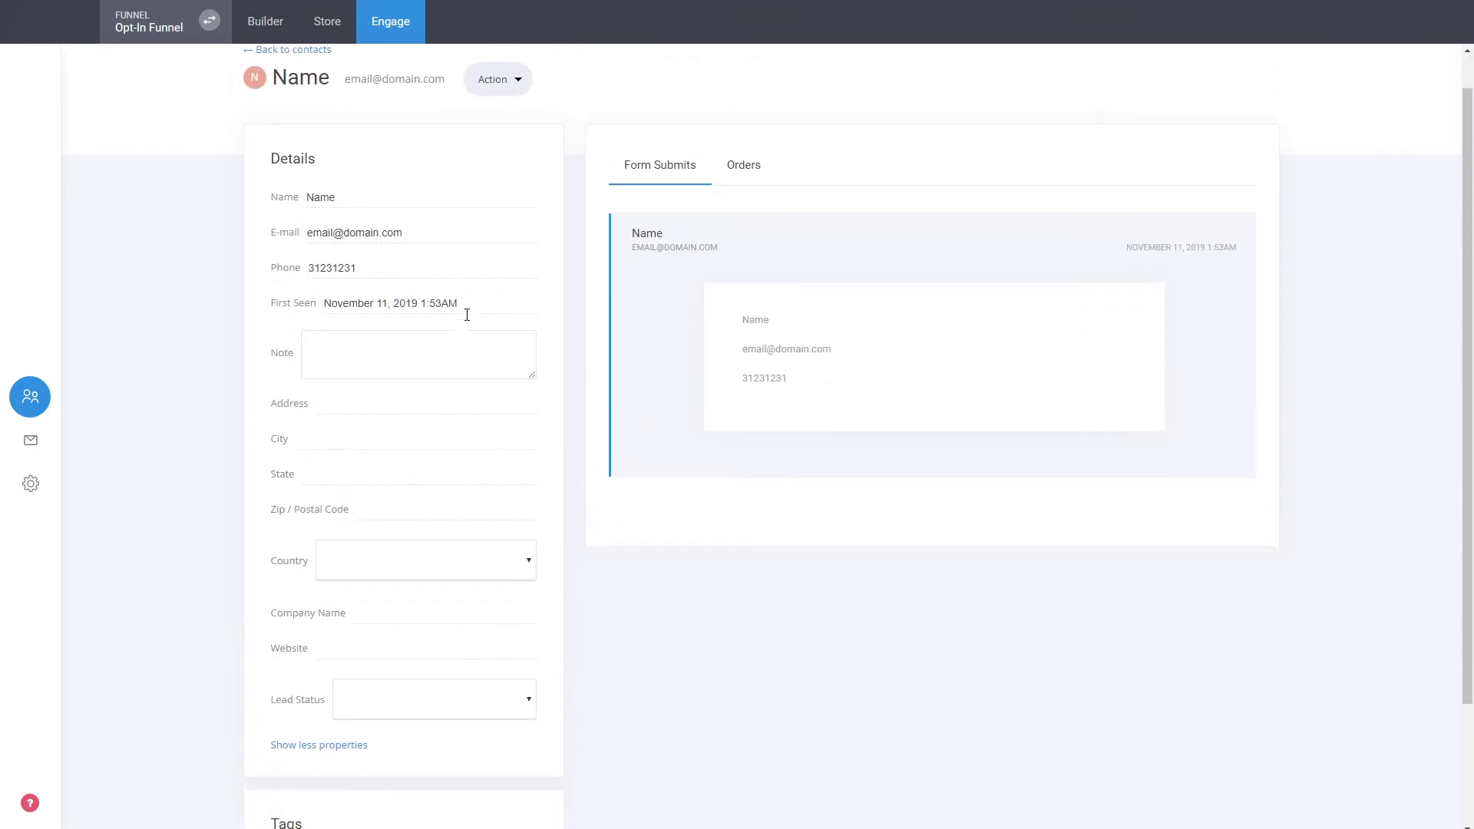
click(318, 720)
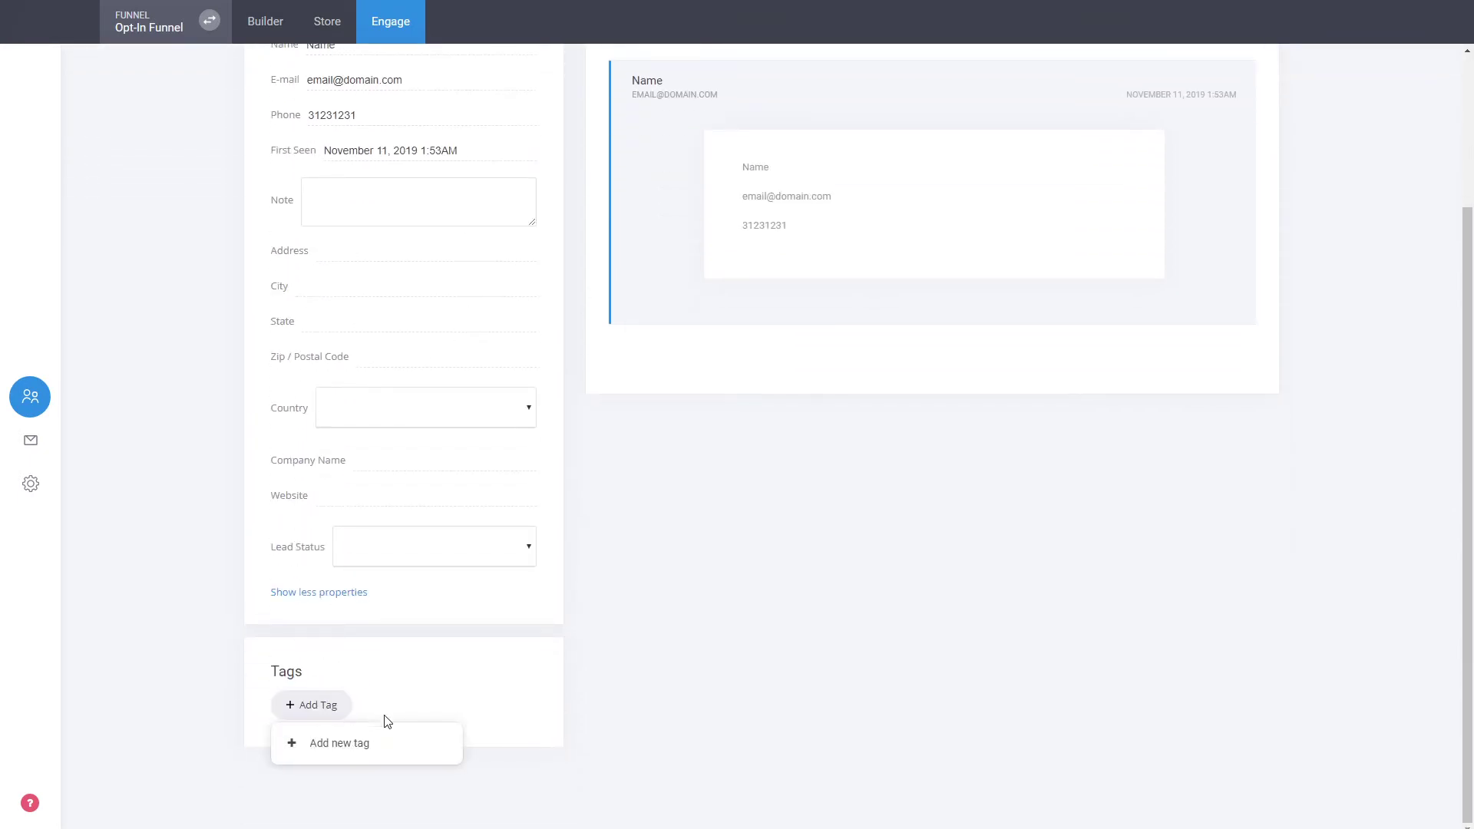
click(577, 695)
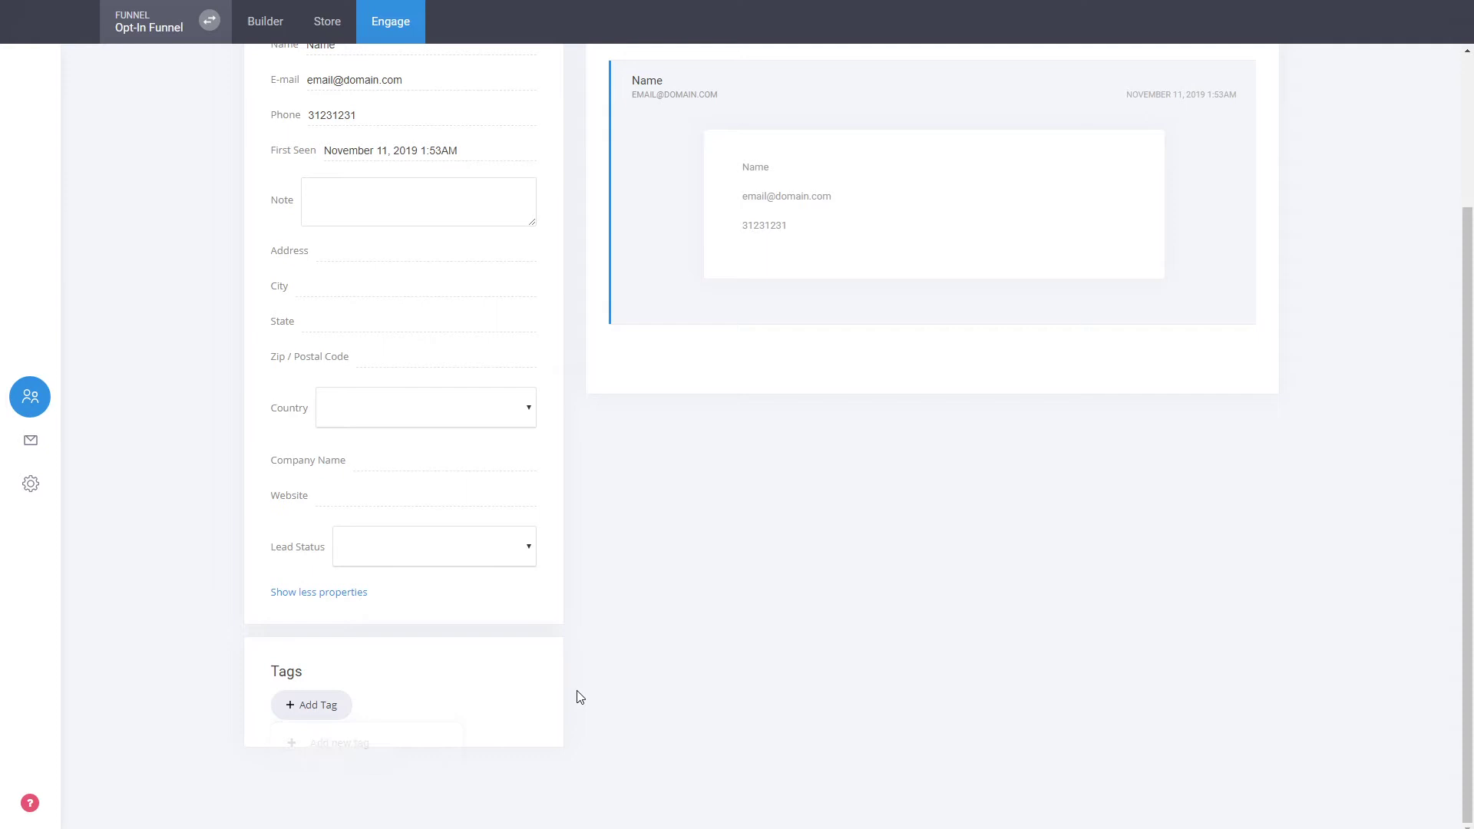
scroll(576, 684, up, 3)
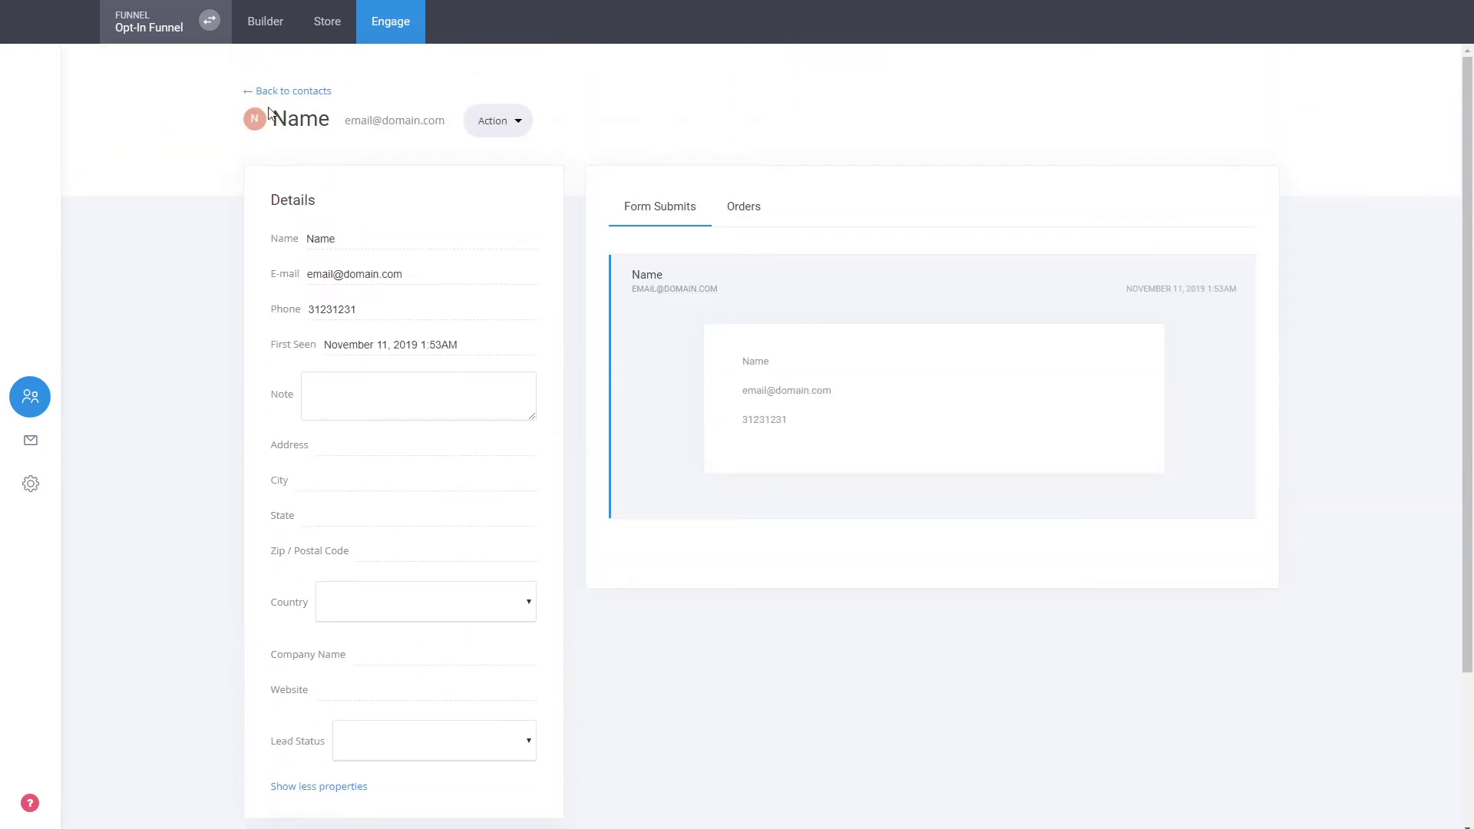
Back on the contacts list, apply an 'Email contains domain.com' filter.
click(312, 91)
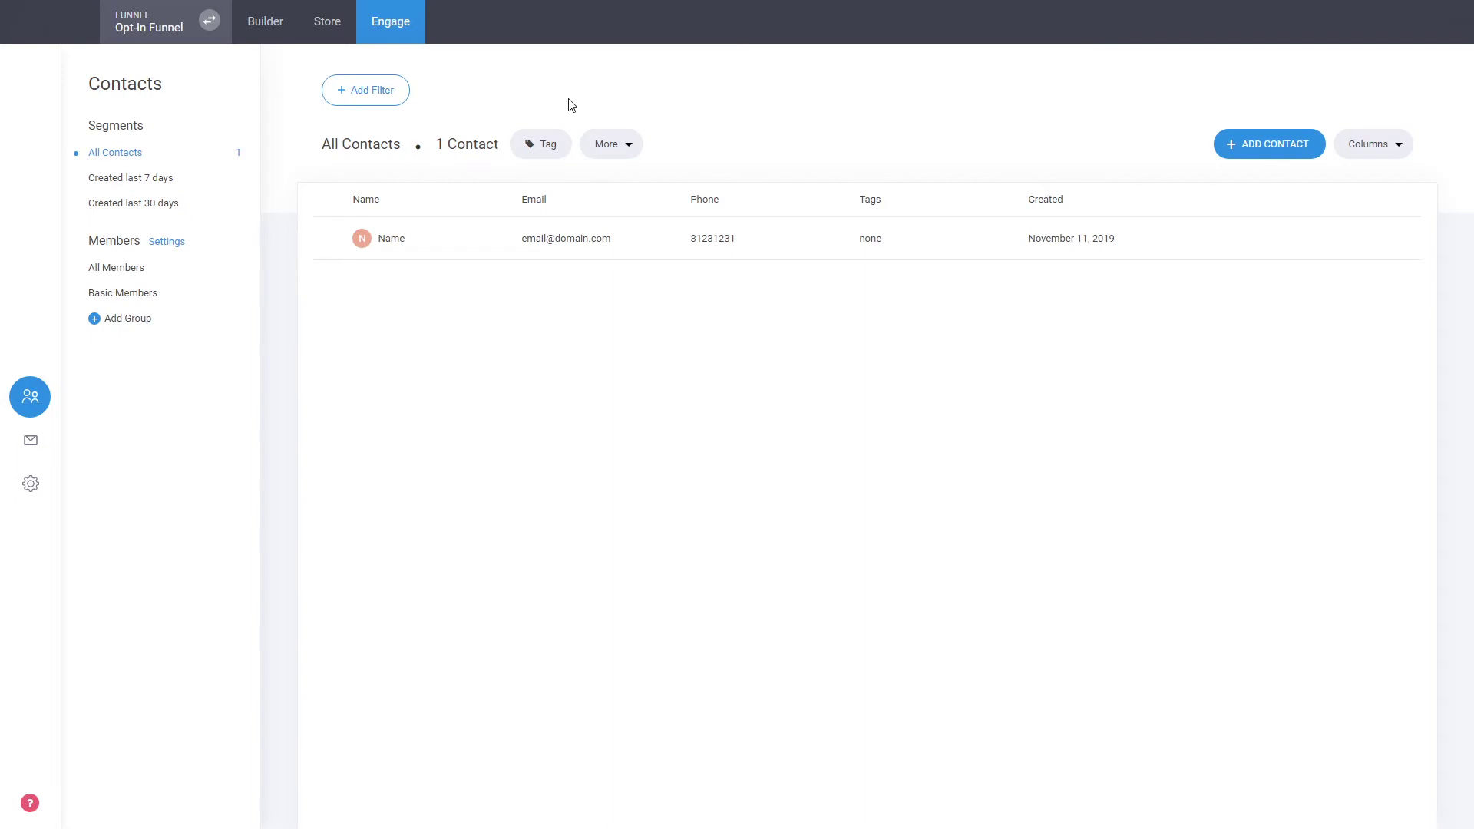
click(406, 99)
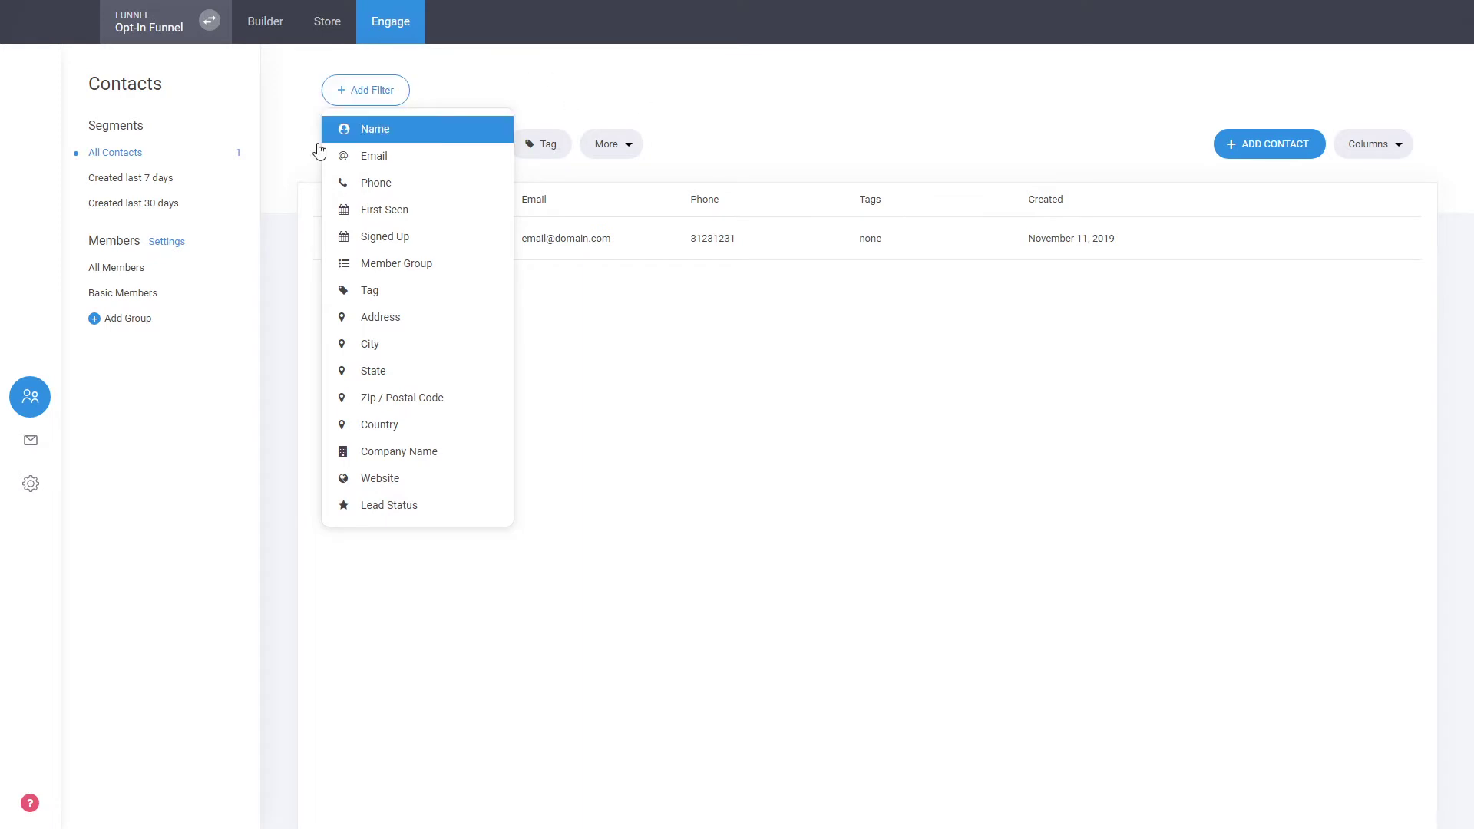
click(983, 373)
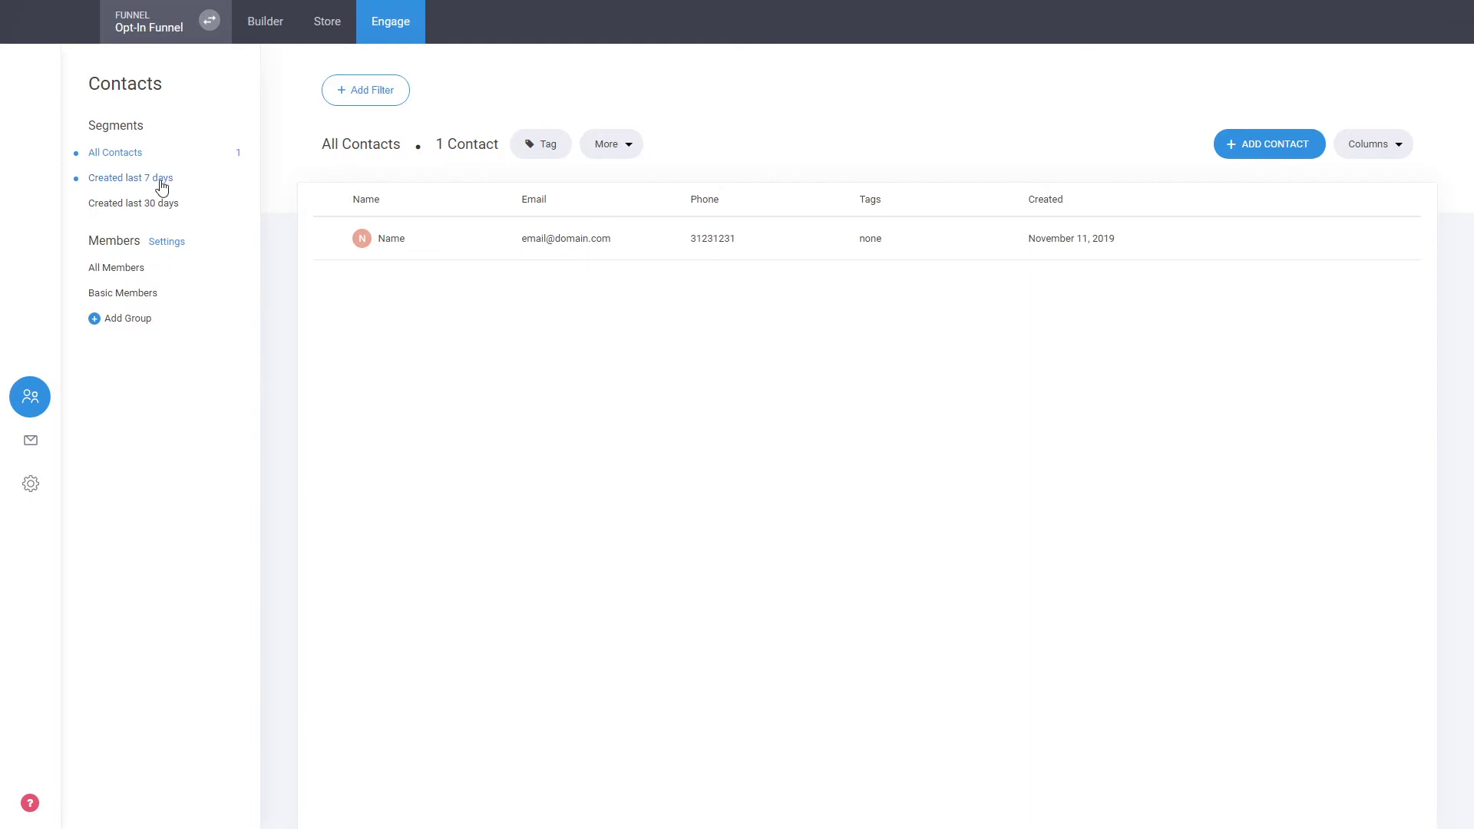
click(366, 92)
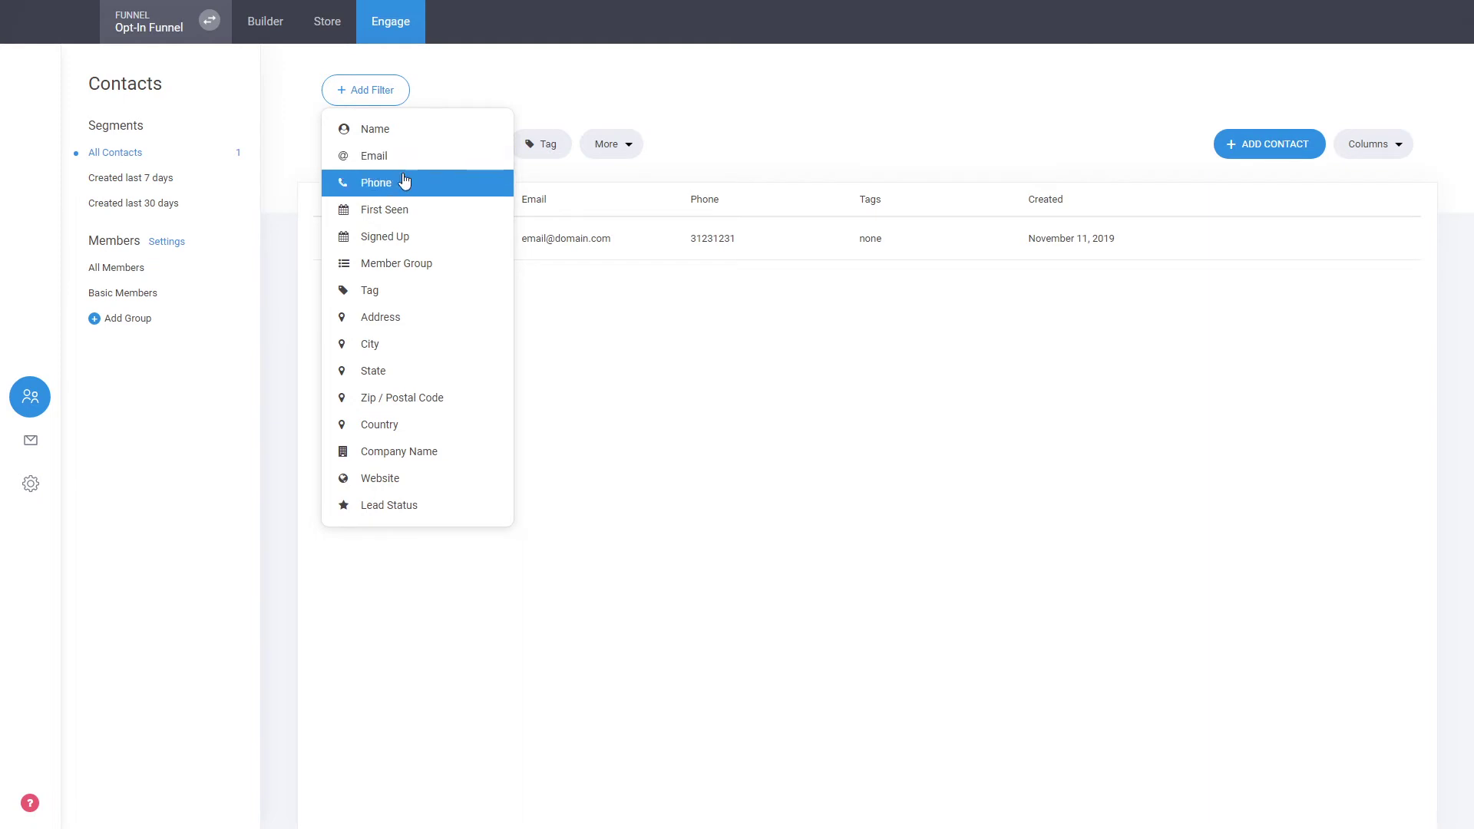
click(396, 158)
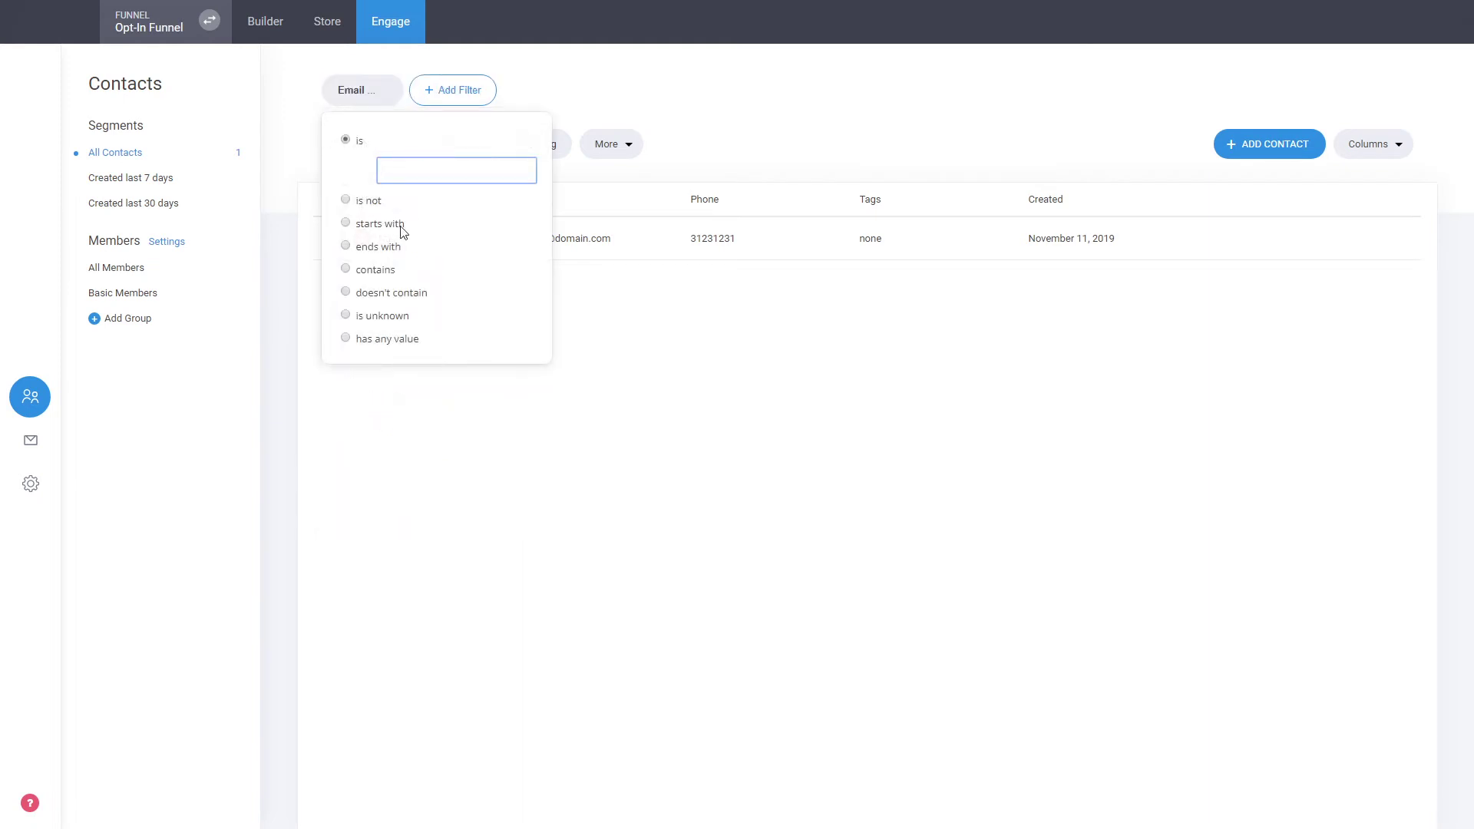
click(377, 271)
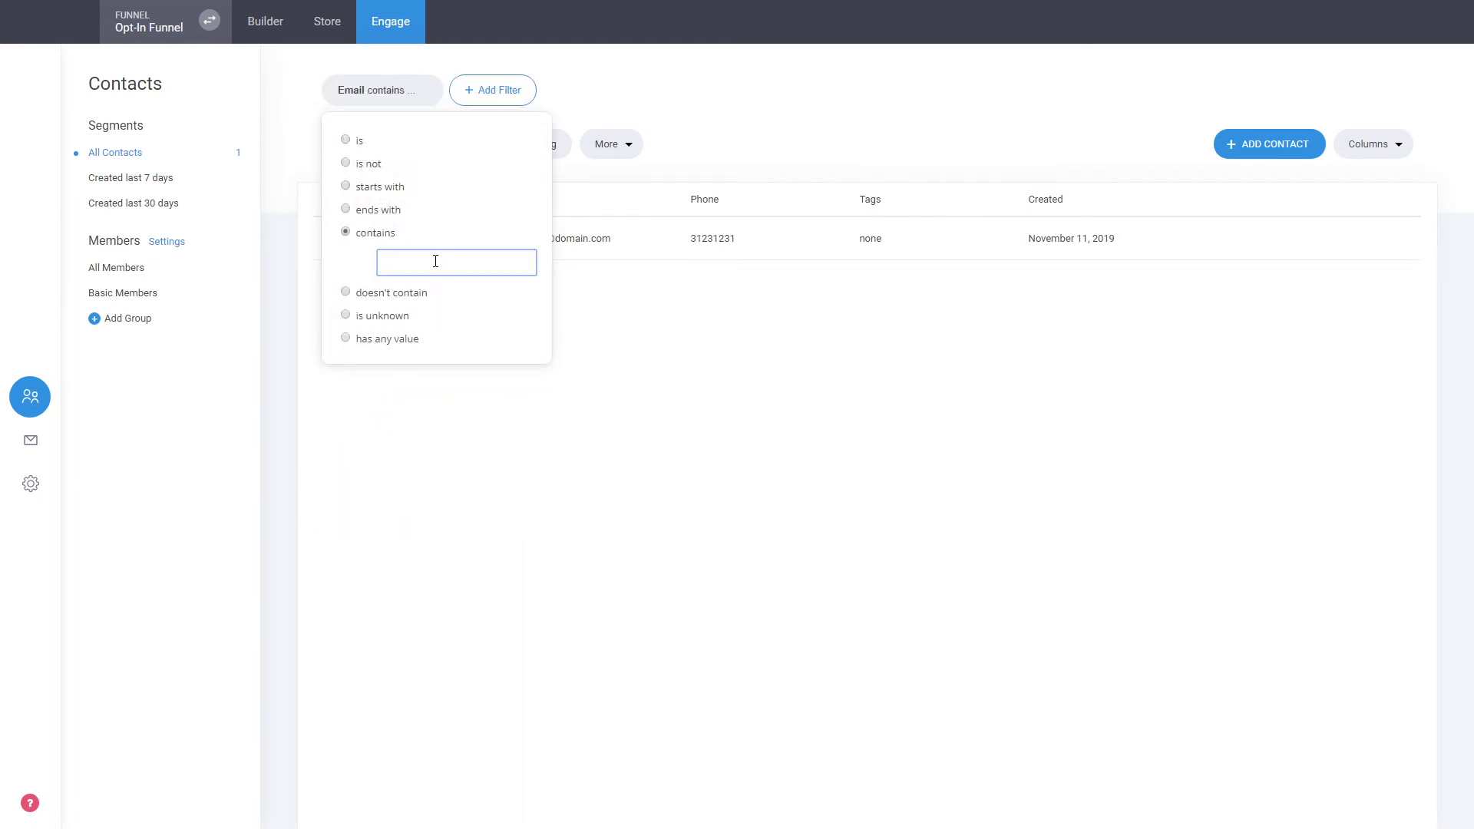
text(domain.com)
click(662, 434)
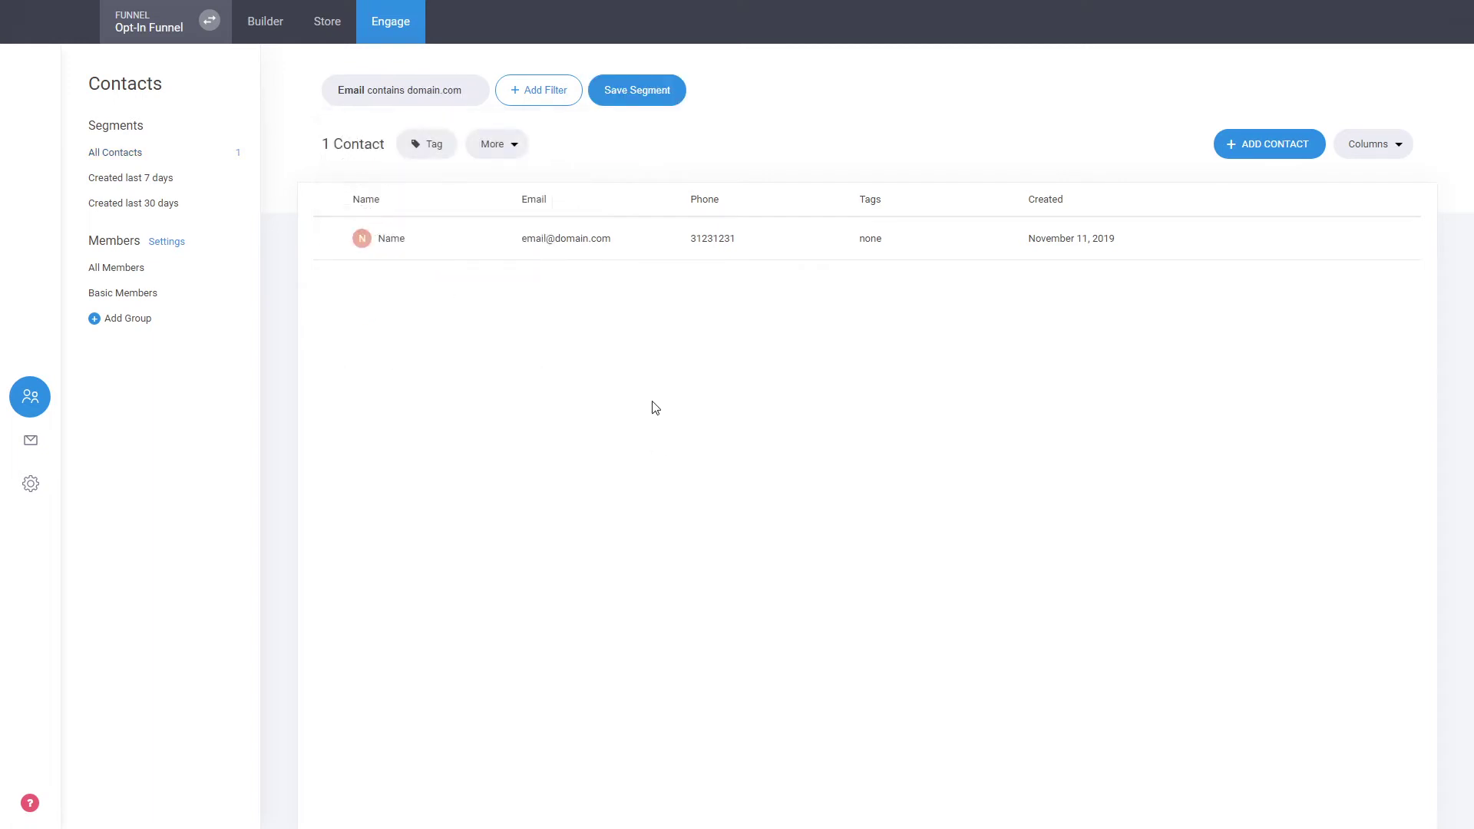
Save the filter as the segment 'Leads with domain.com' and check it in the sidebar.
click(637, 92)
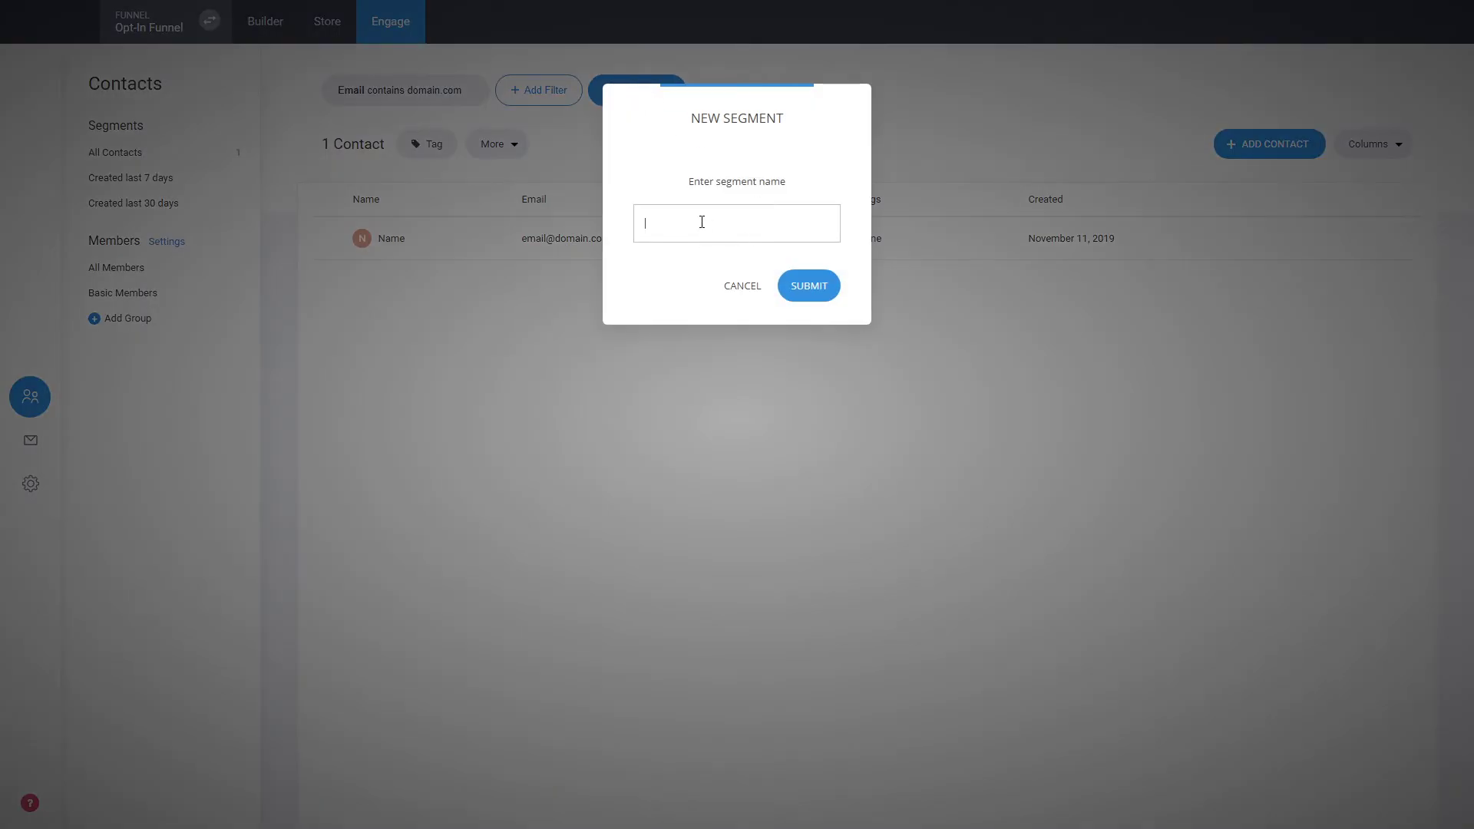
text(Leads with domain.com)
click(806, 288)
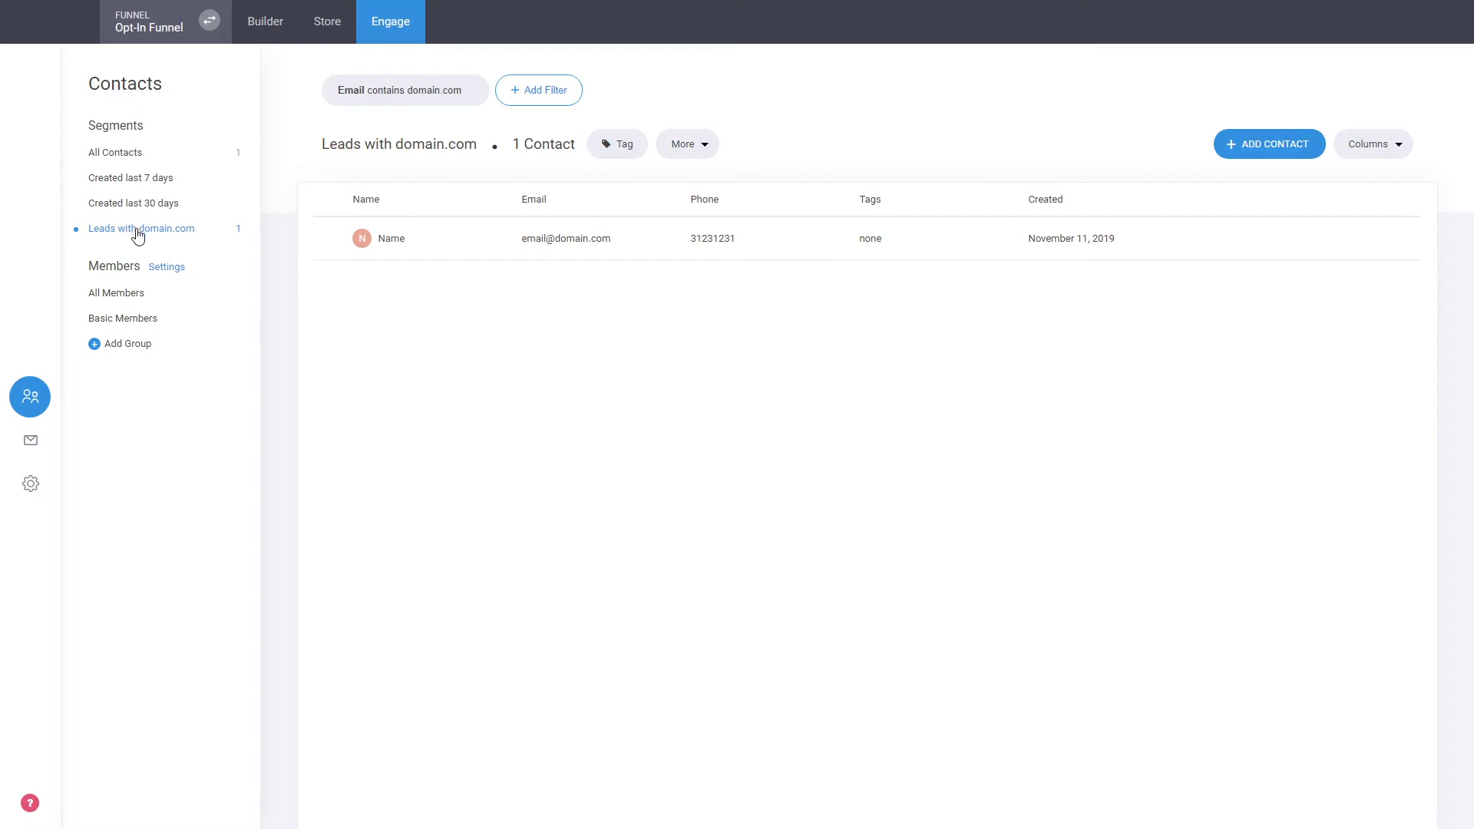
click(142, 202)
click(142, 225)
Review the Basic Members group and its settings, then open All Members showing 0 members.
click(141, 329)
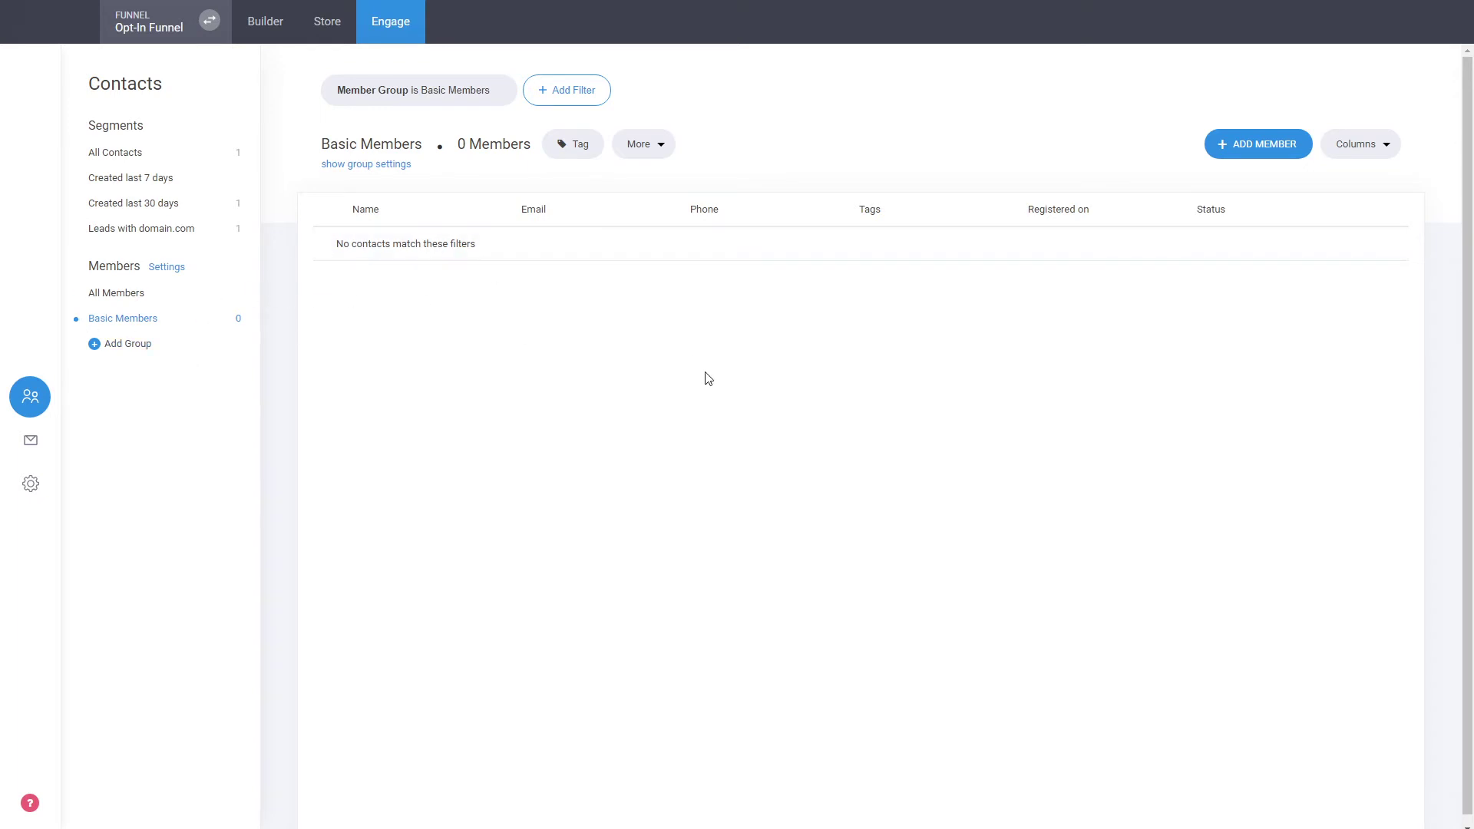
click(131, 350)
click(759, 289)
click(358, 165)
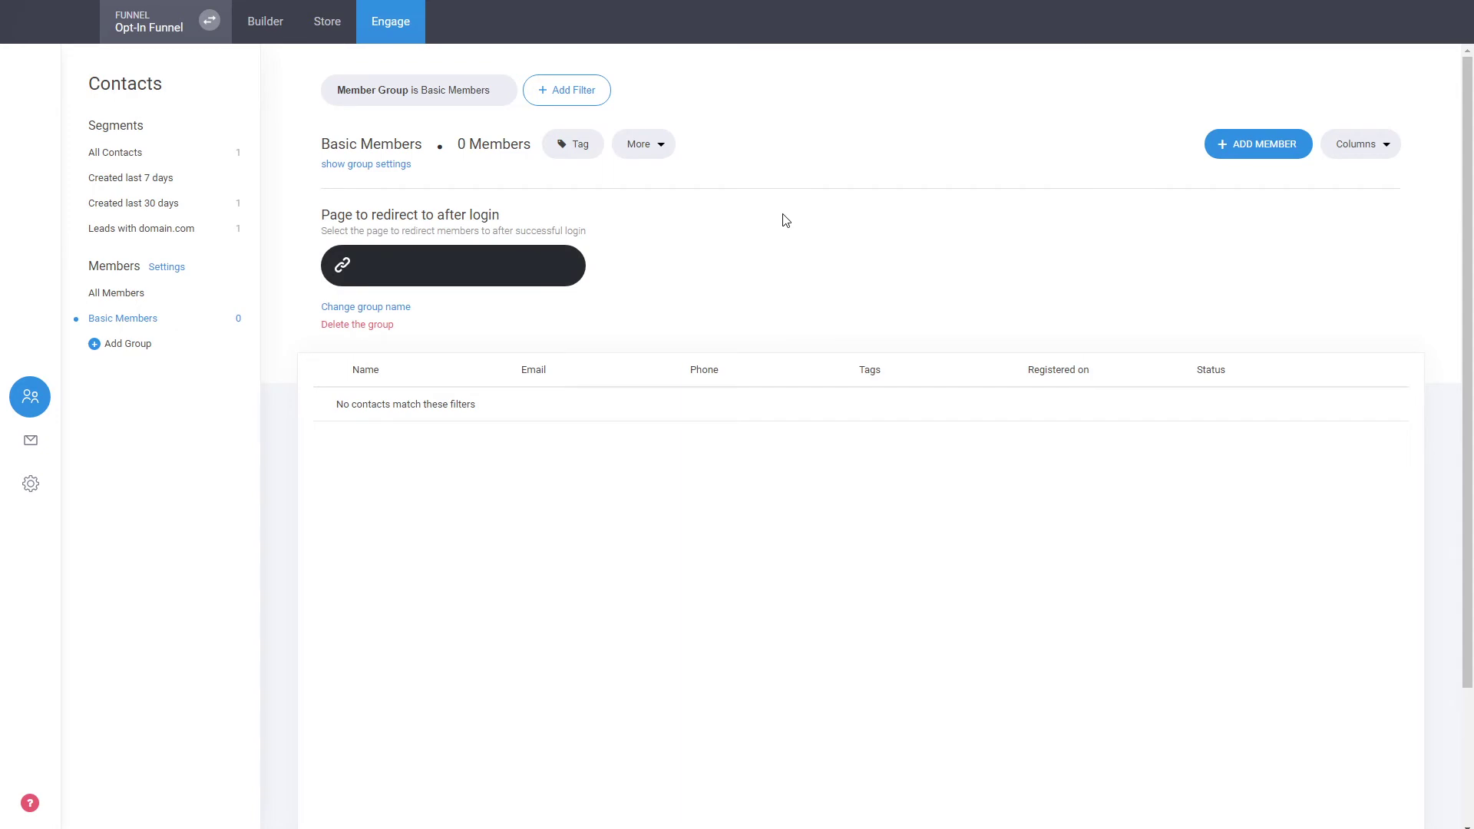
click(132, 299)
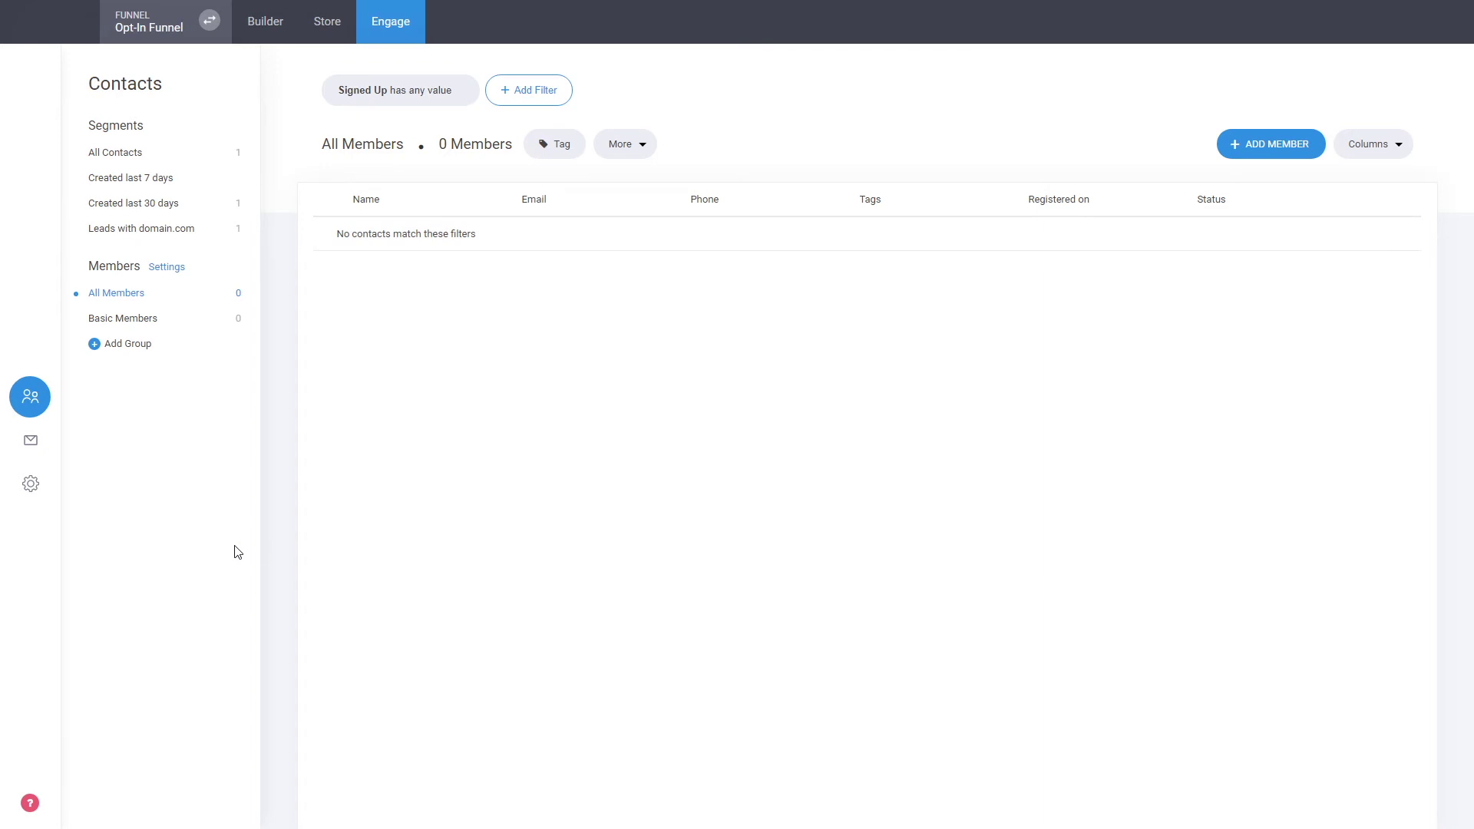
Open the form submitter's contact profile, then go to the Customer Properties settings.
click(40, 449)
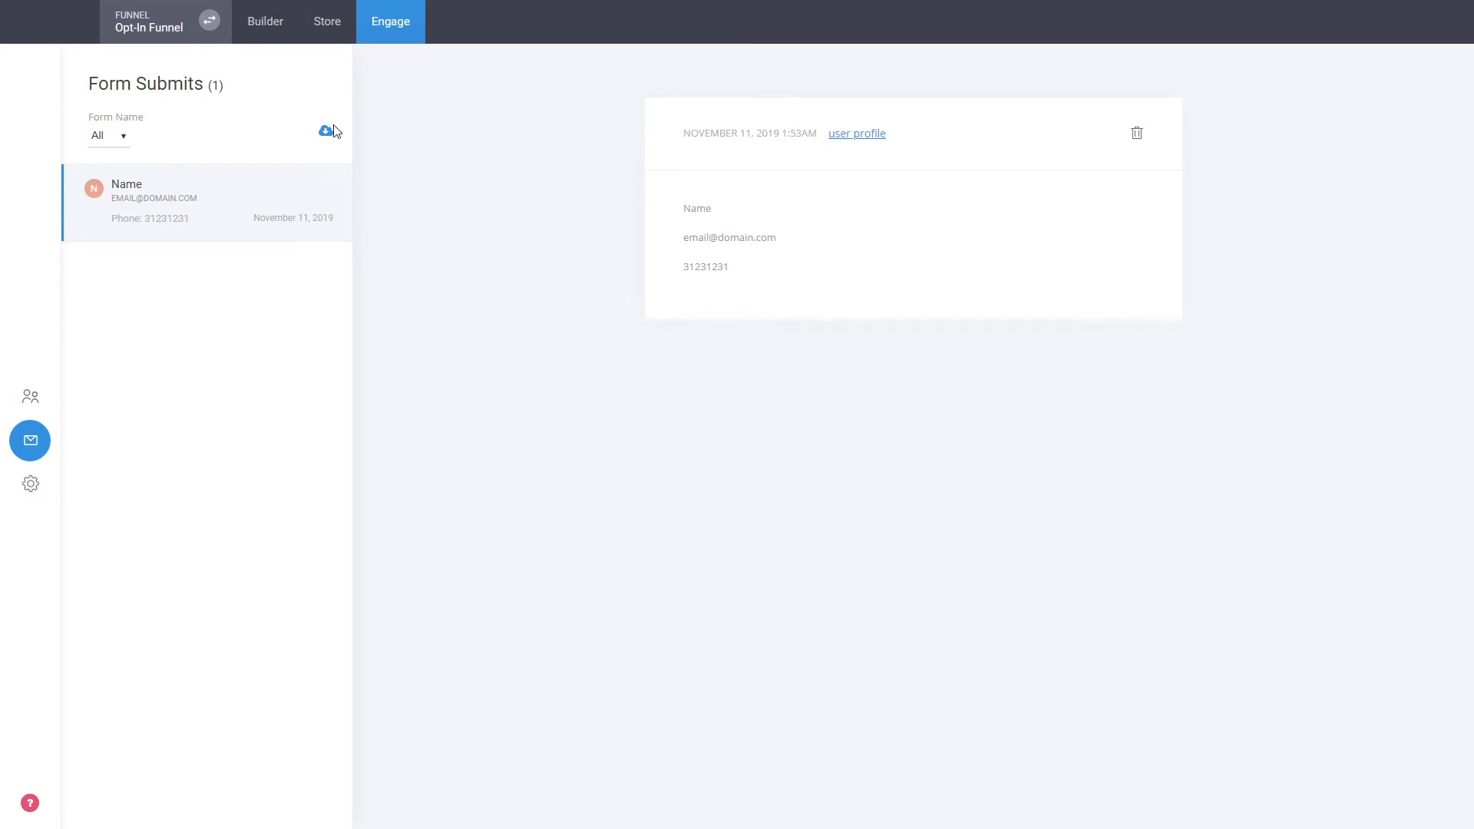
click(859, 145)
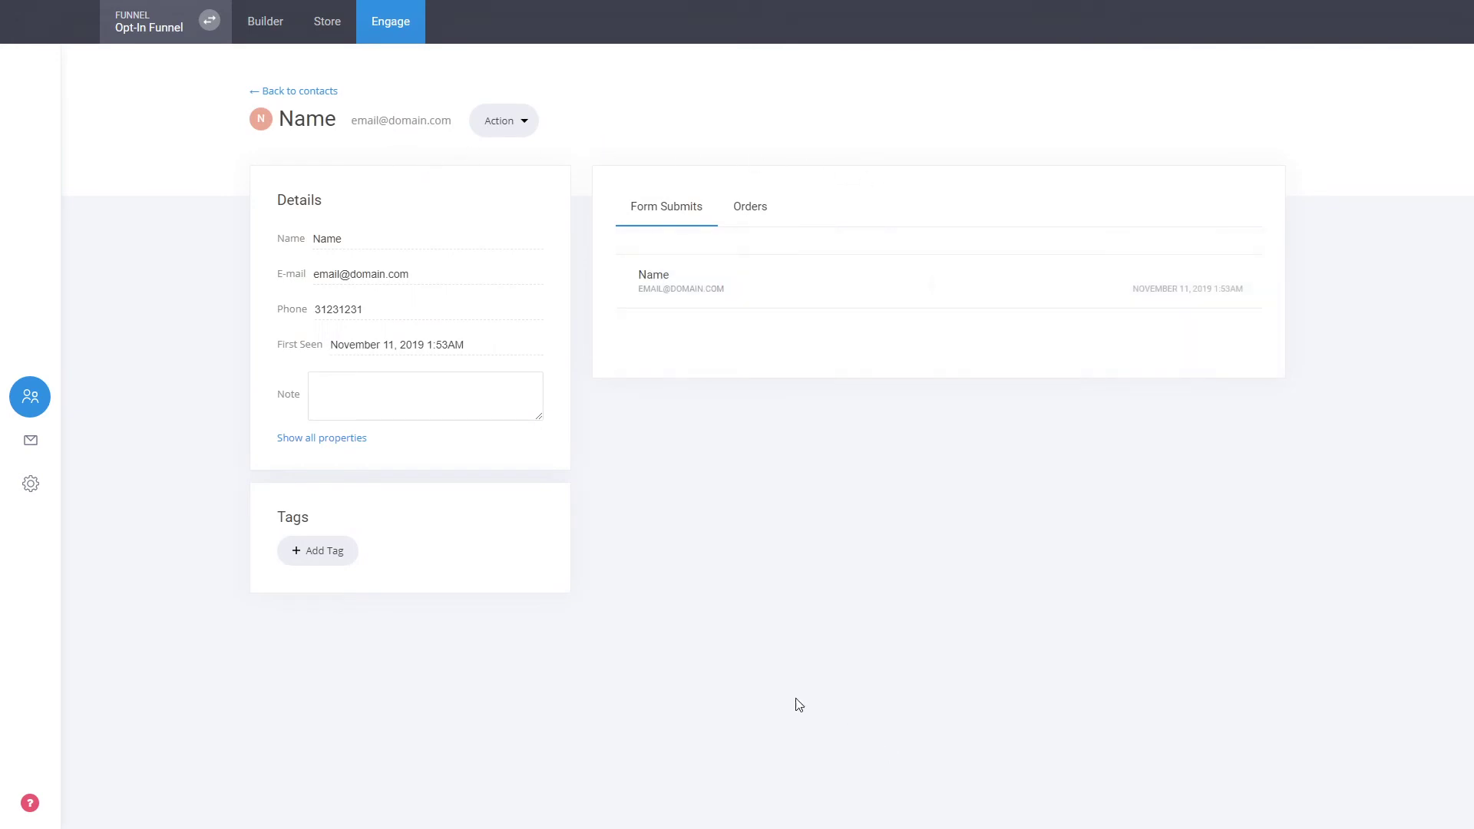
click(31, 485)
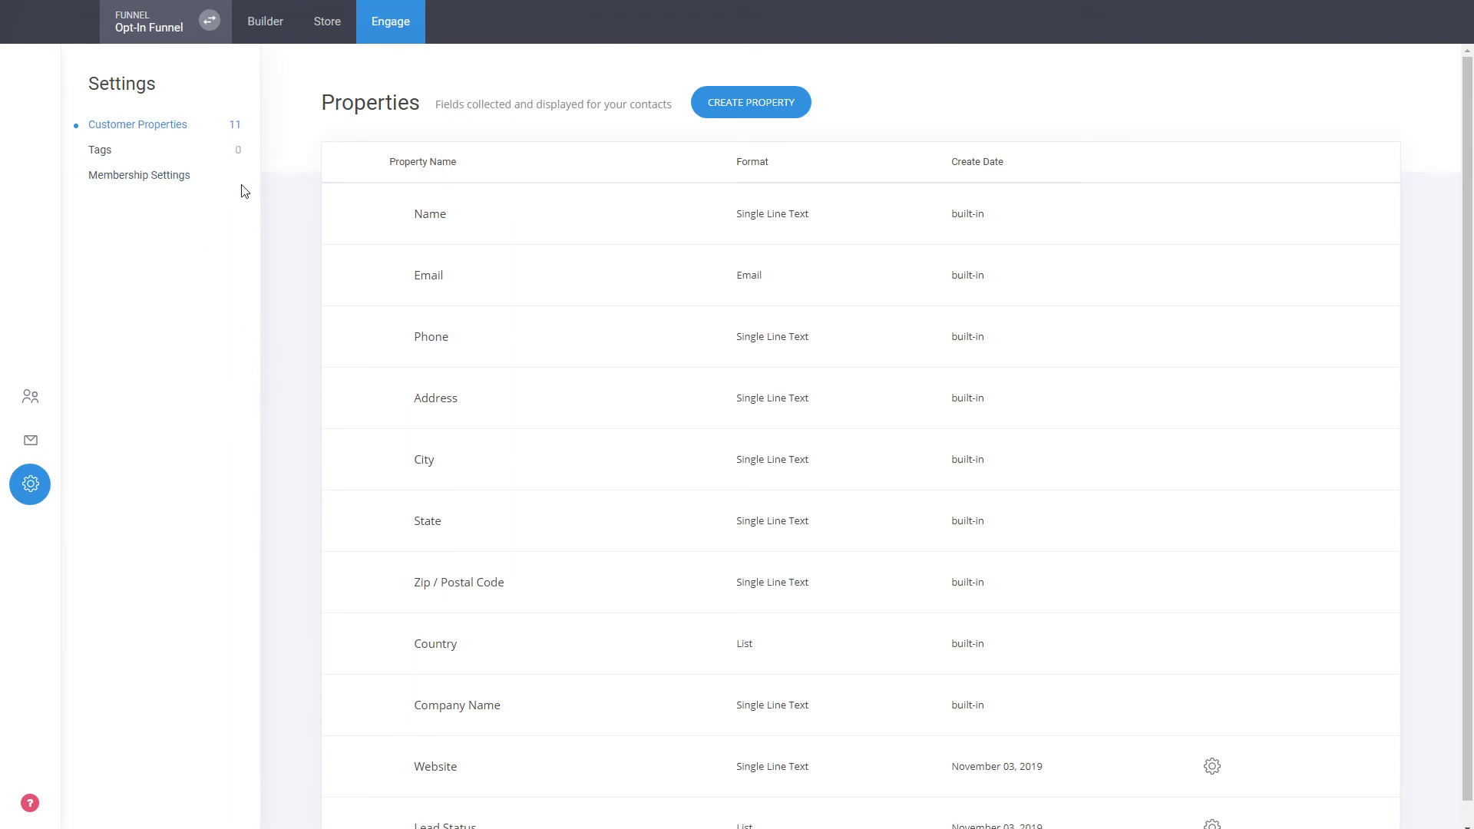
Scroll through the 11 existing customer properties and start a new property.
scroll(866, 243, down, 1)
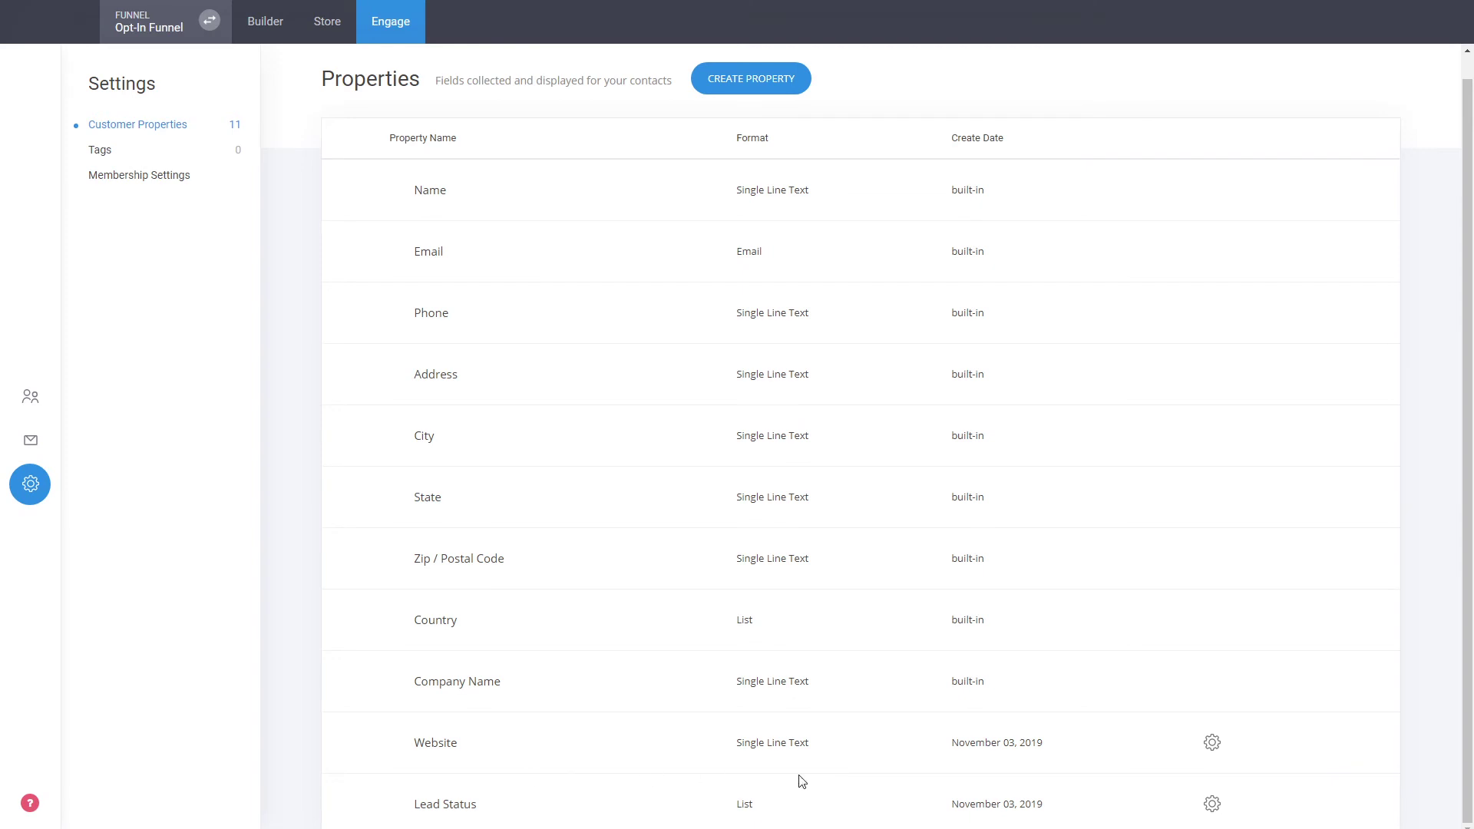
scroll(927, 634, up, 1)
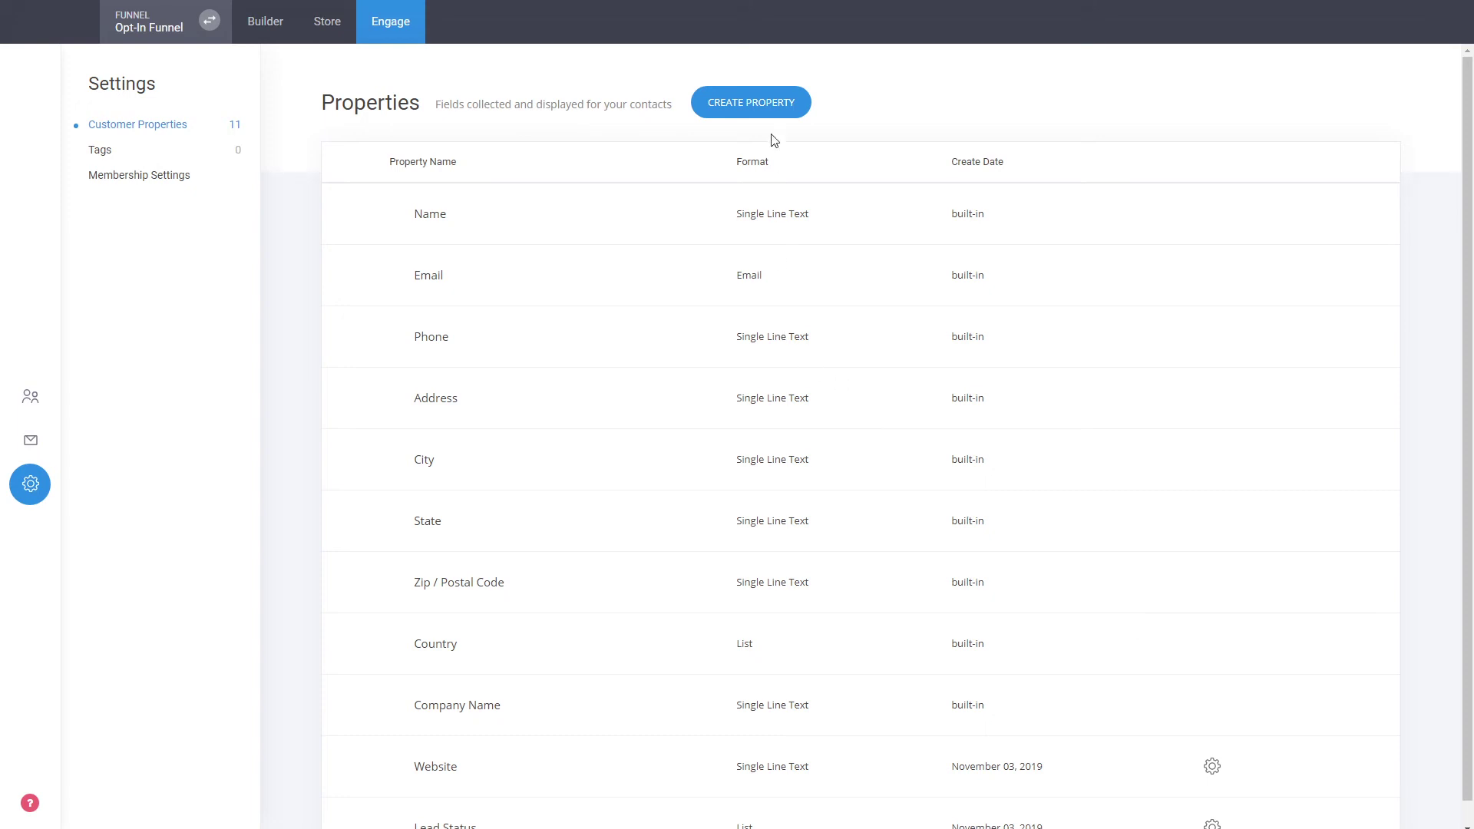
click(771, 109)
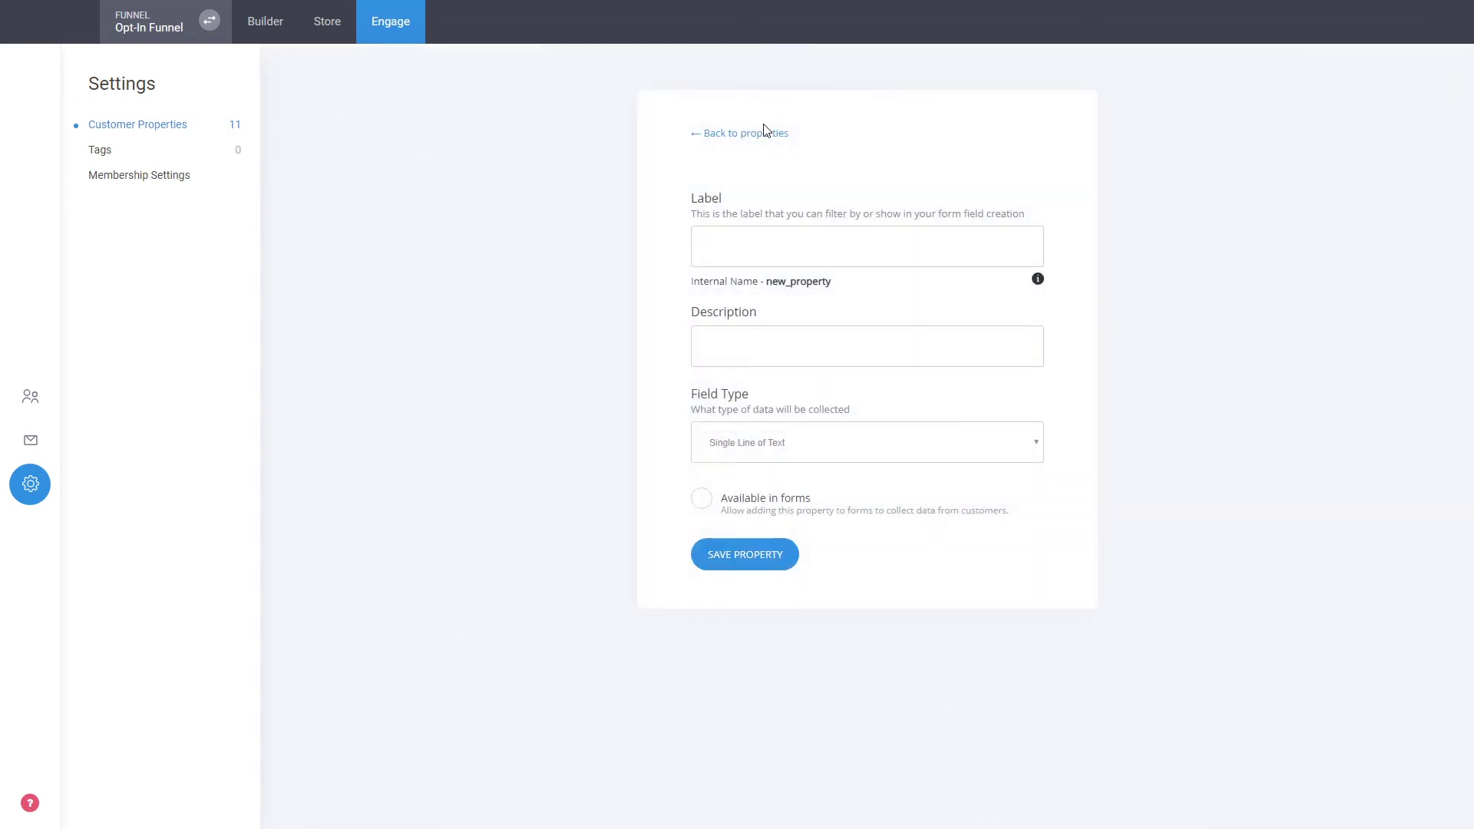
Save a 'Gender' property as Single Line of Text, marked available in forms.
click(706, 250)
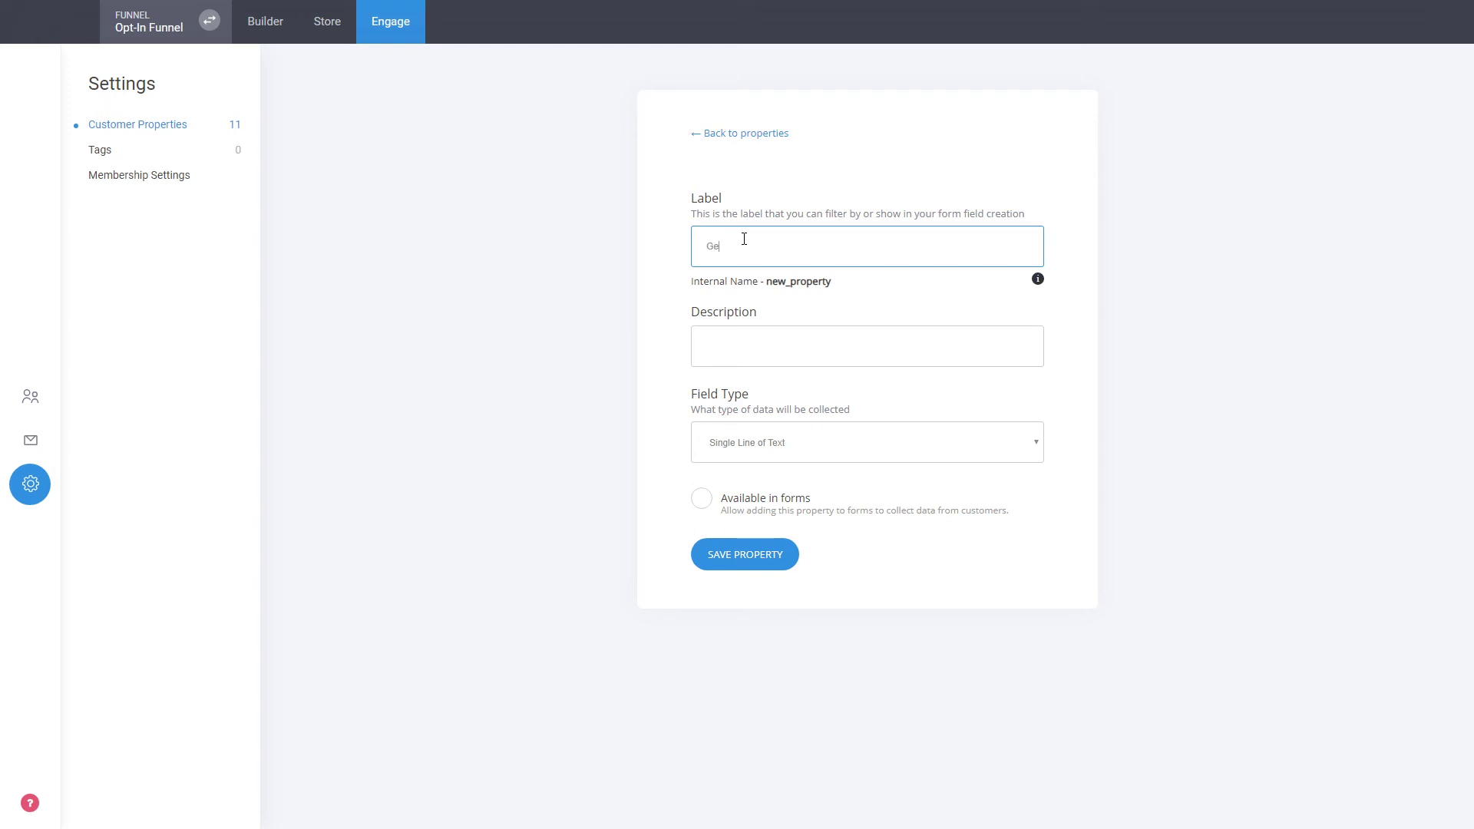
key(Tab)
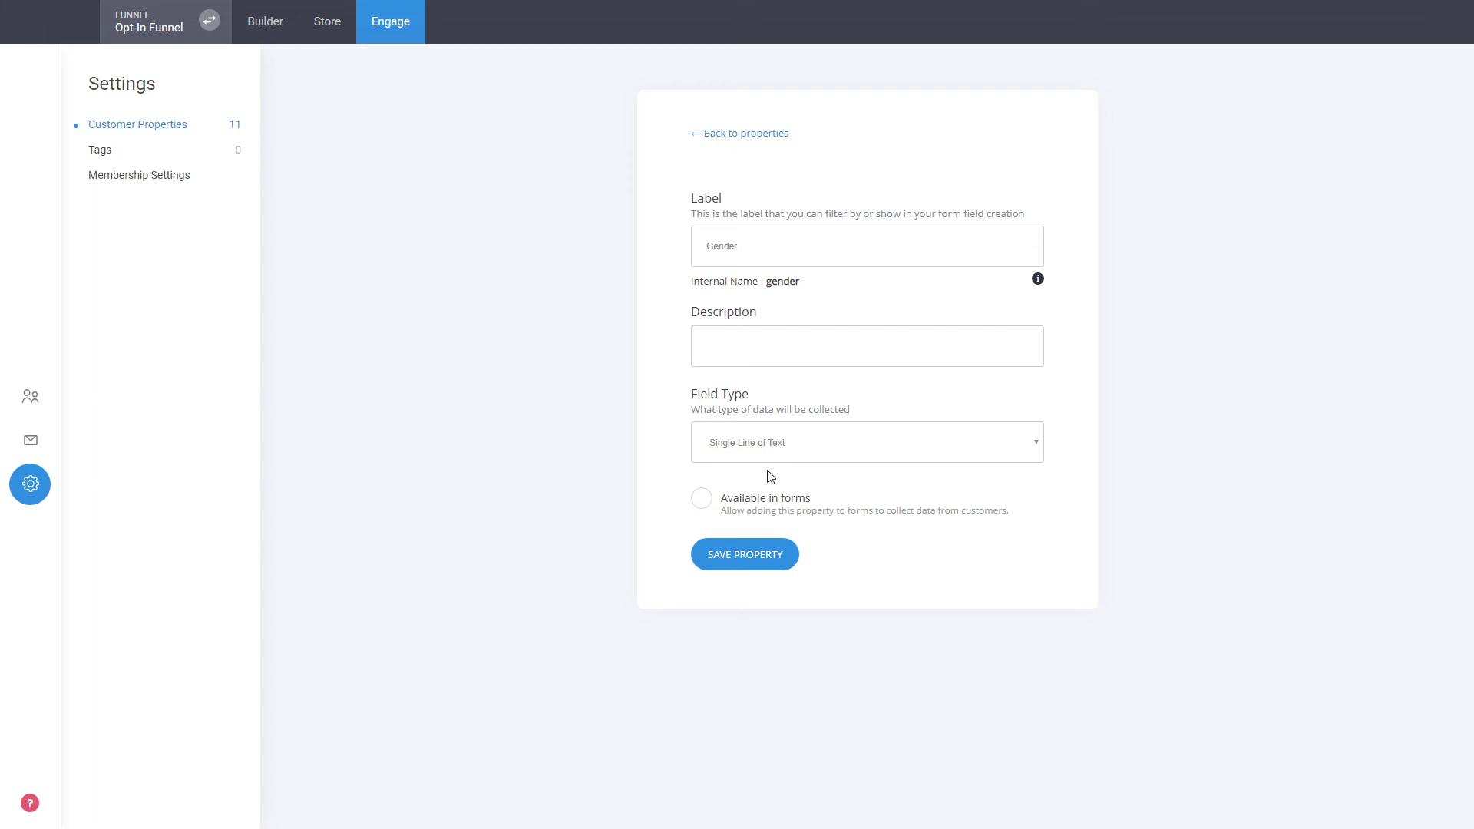
click(724, 526)
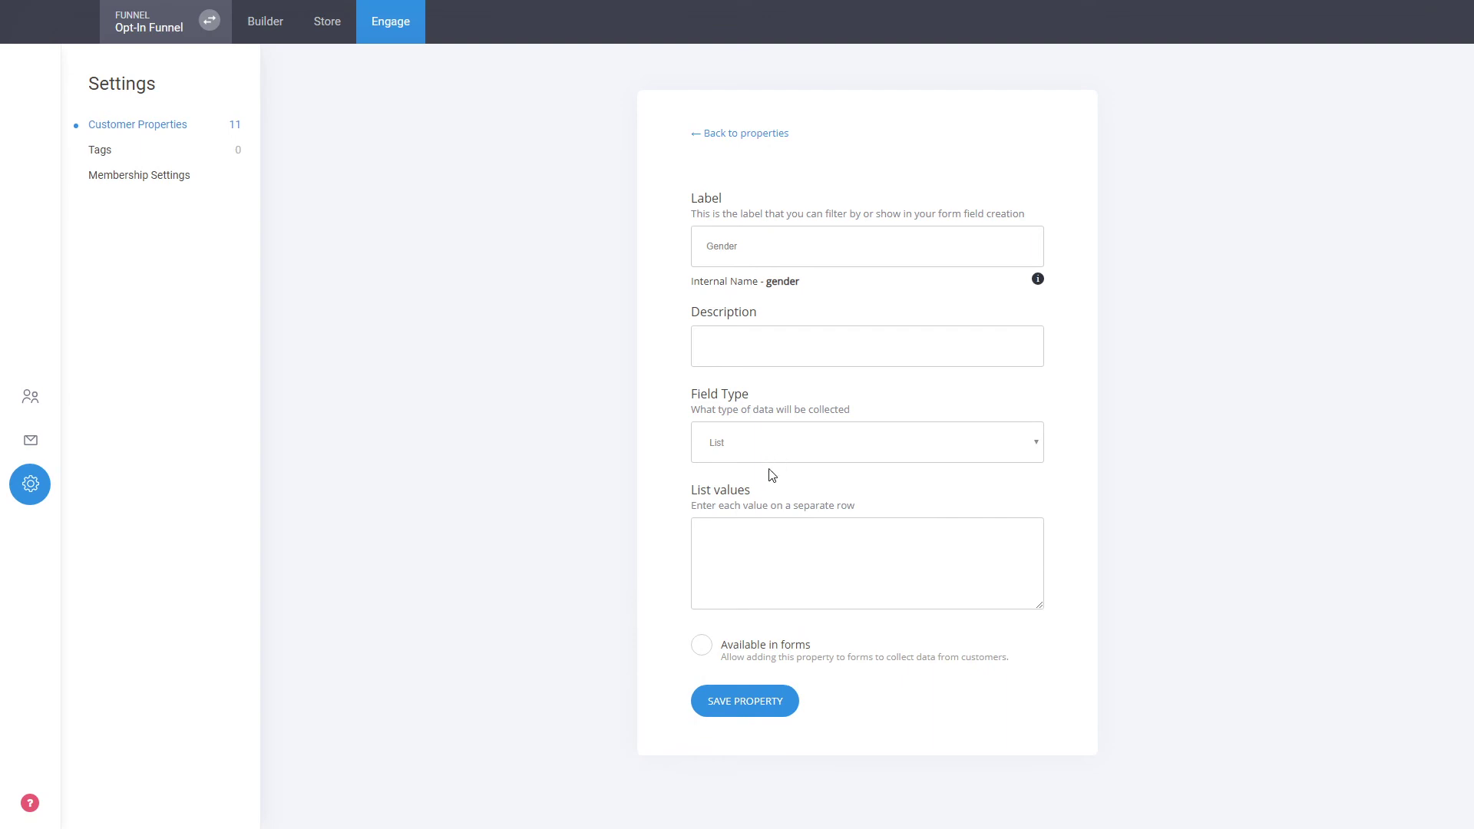
key(Up)
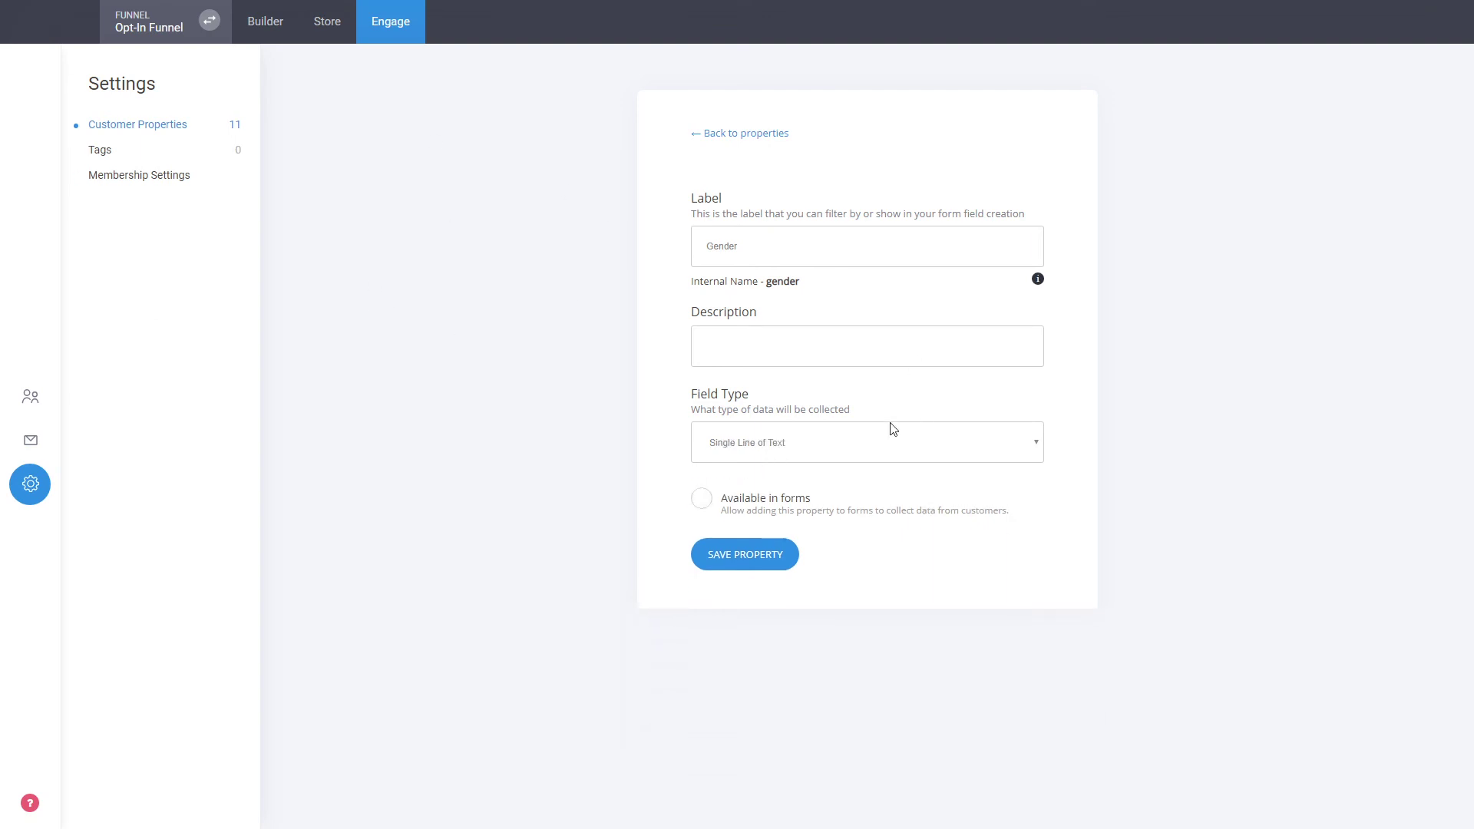
click(781, 508)
click(749, 256)
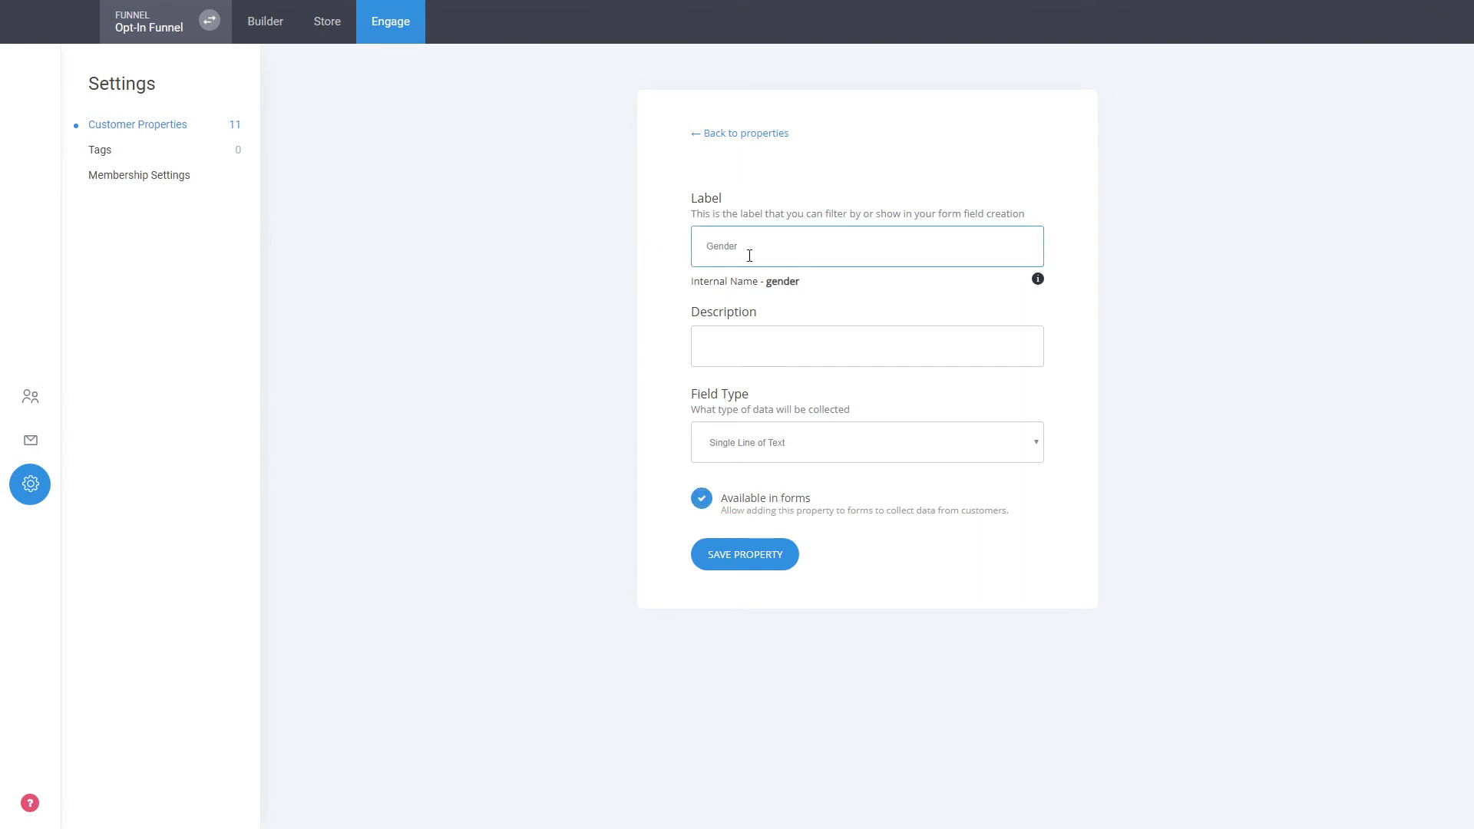
click(688, 230)
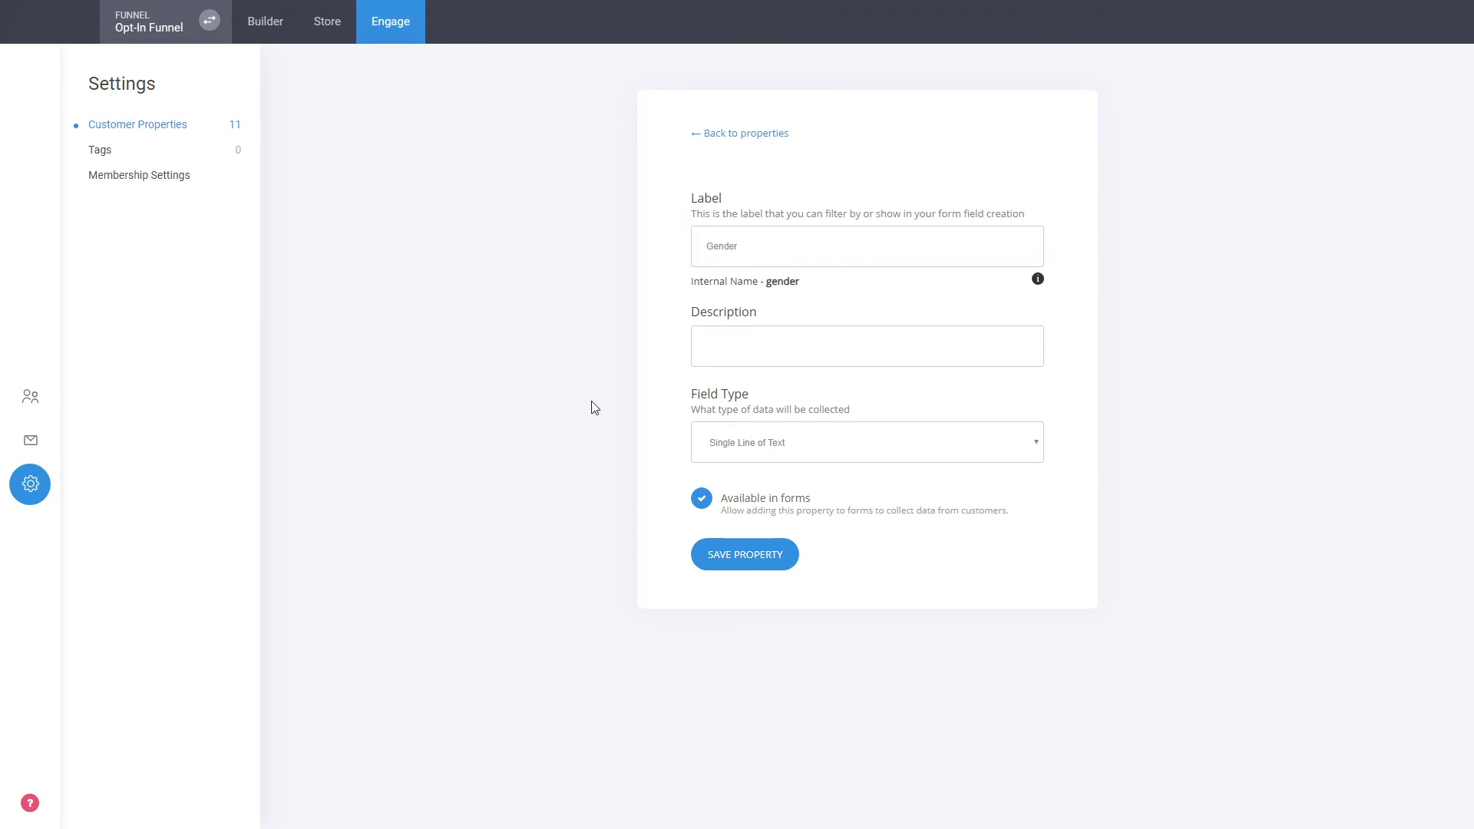
click(783, 562)
scroll(1070, 505, down, 1)
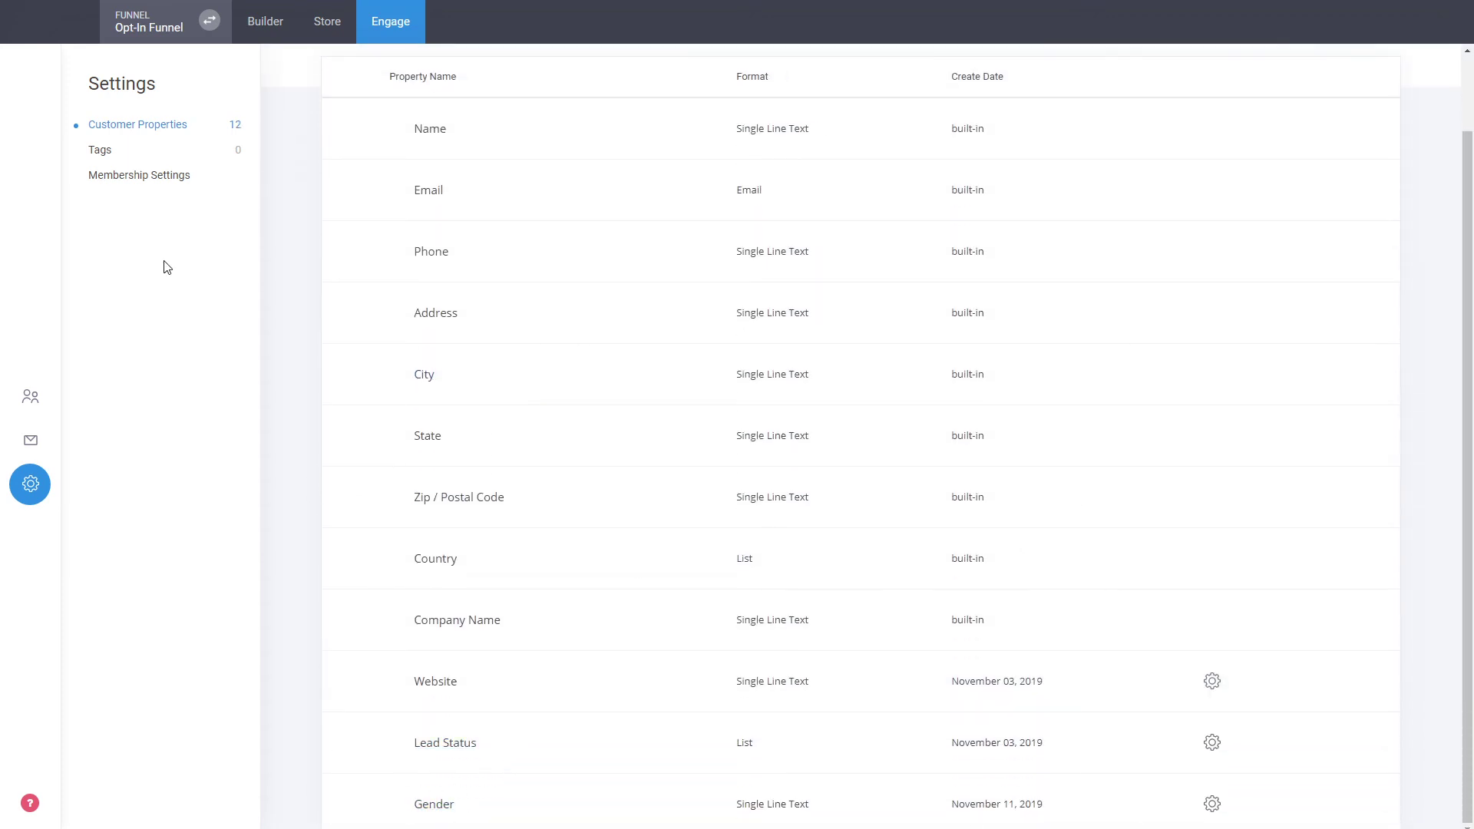
View the Tags settings, then reopen the Opt-In Funnel landing page in the builder.
click(113, 150)
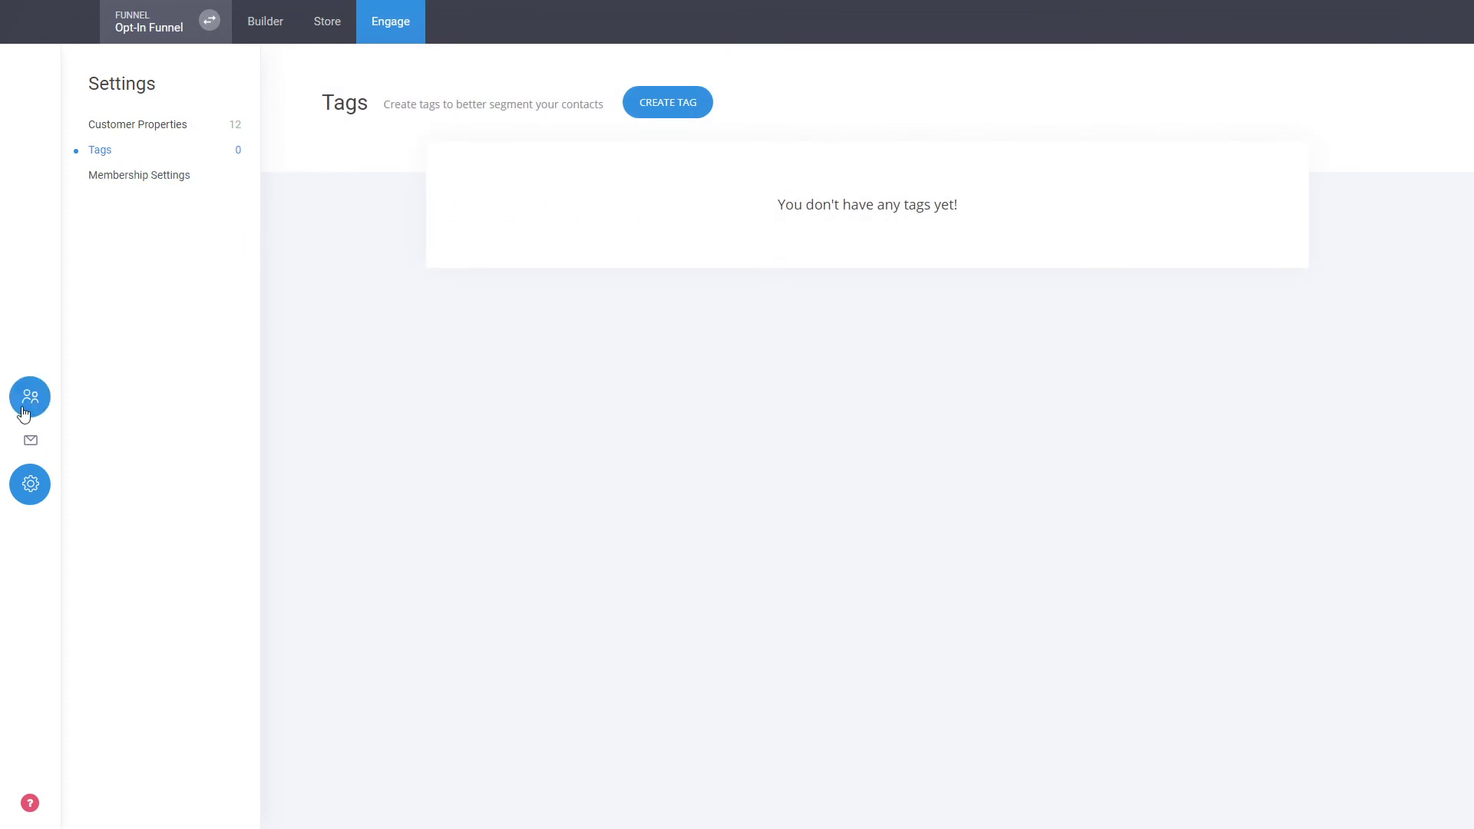
click(264, 31)
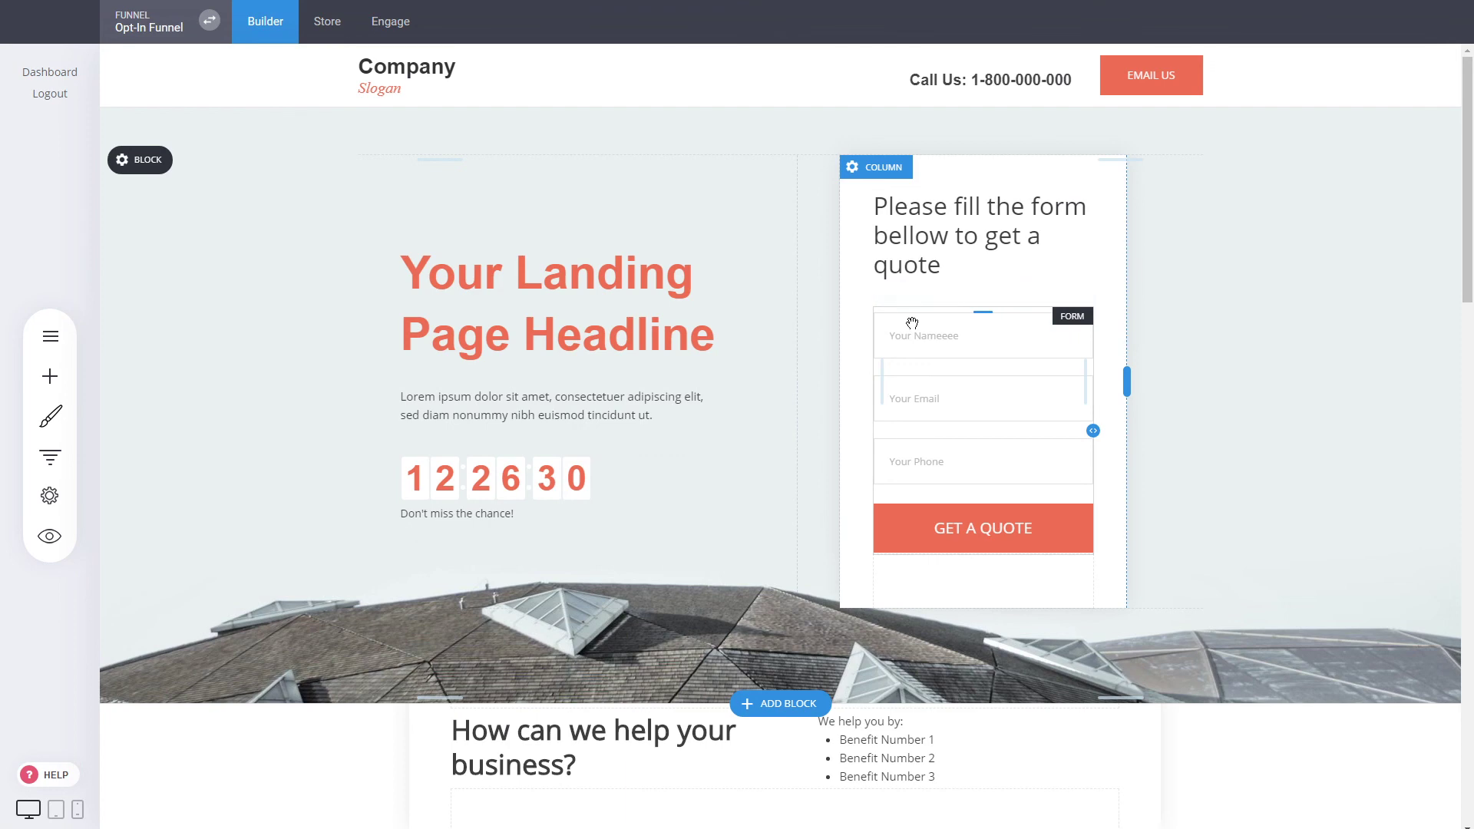
Add the Gender property to the quote form's fields, below the phone field.
click(954, 378)
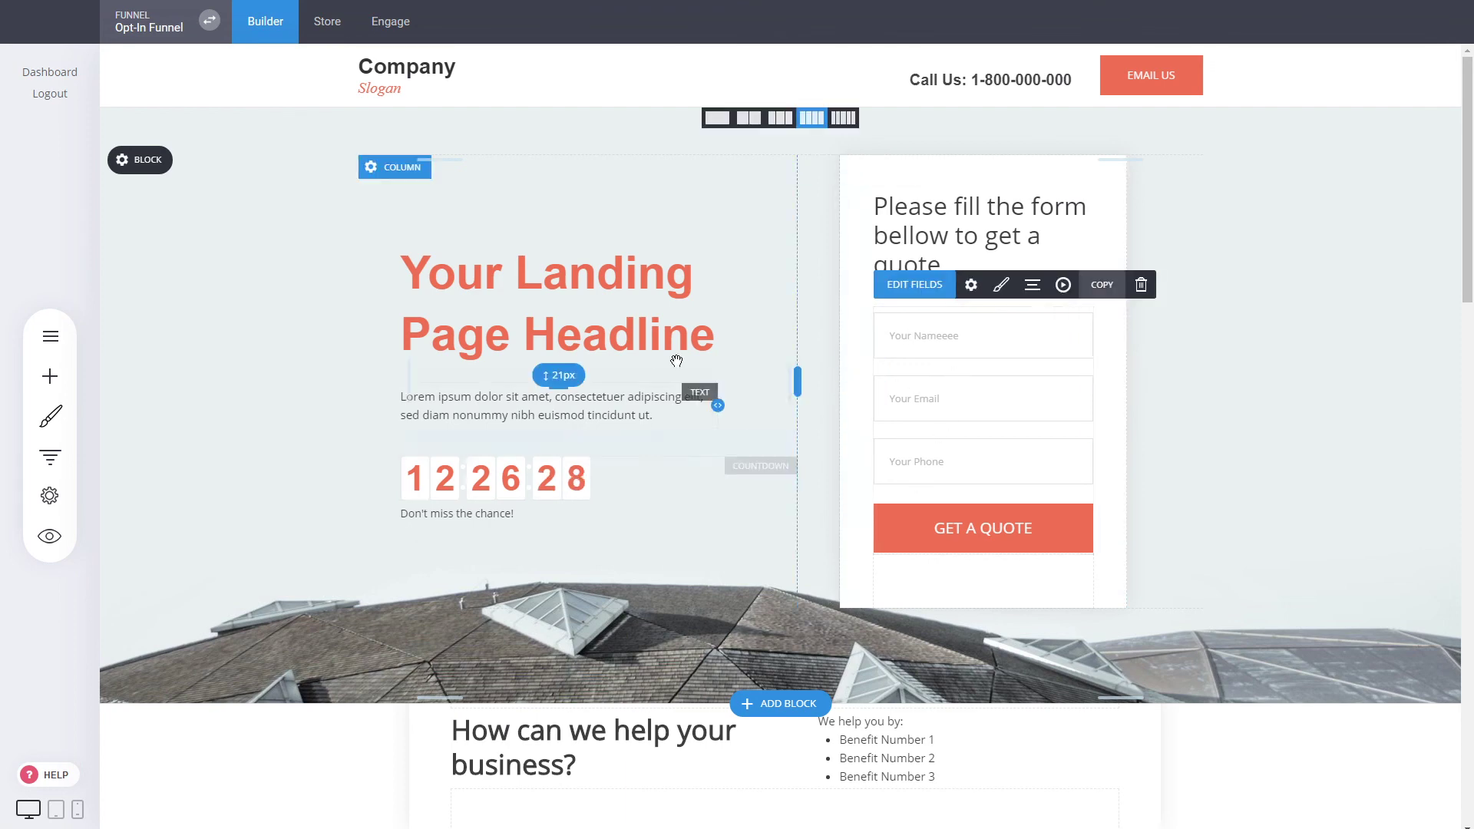
click(926, 294)
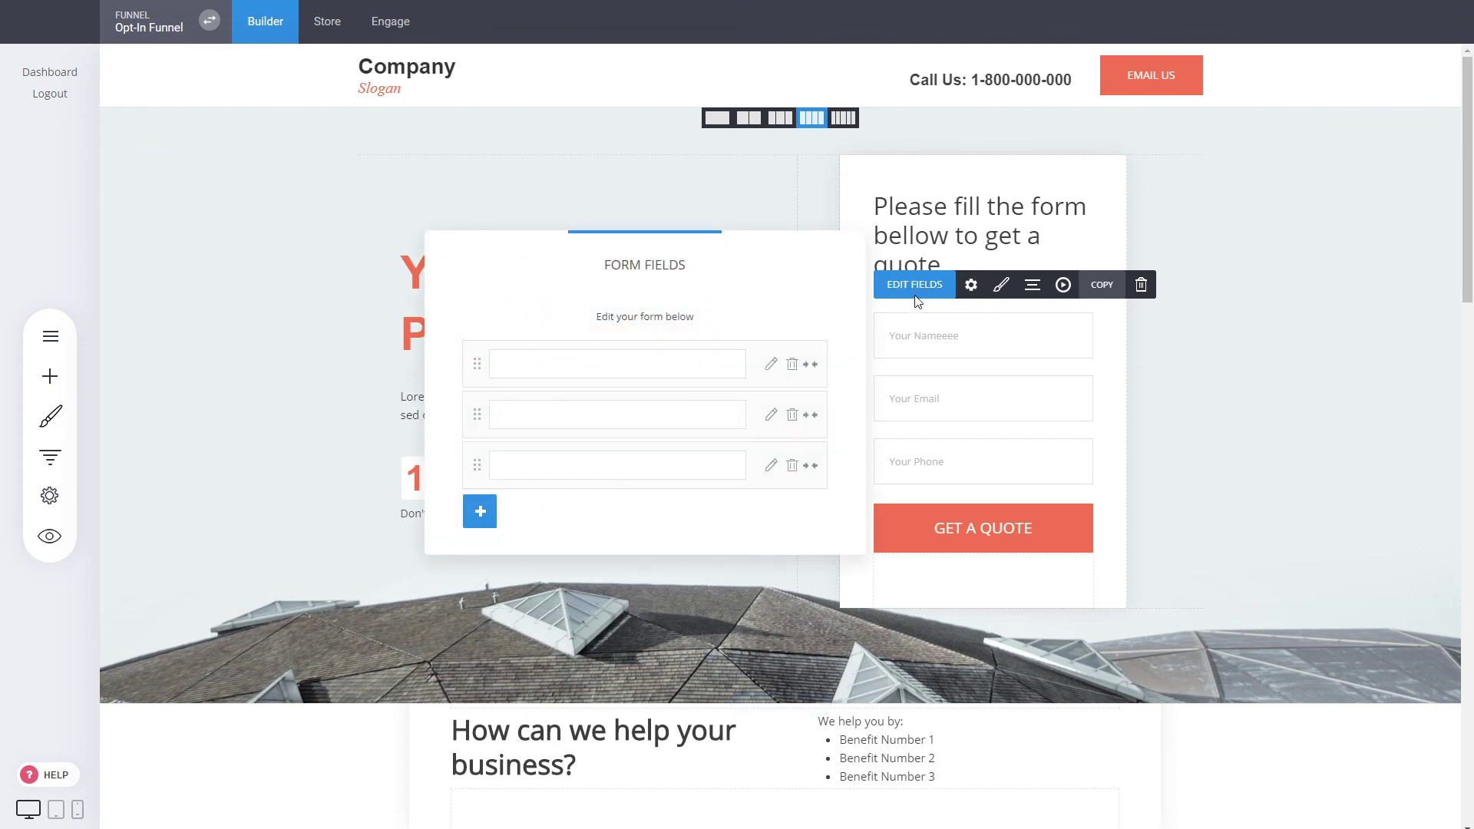
click(481, 512)
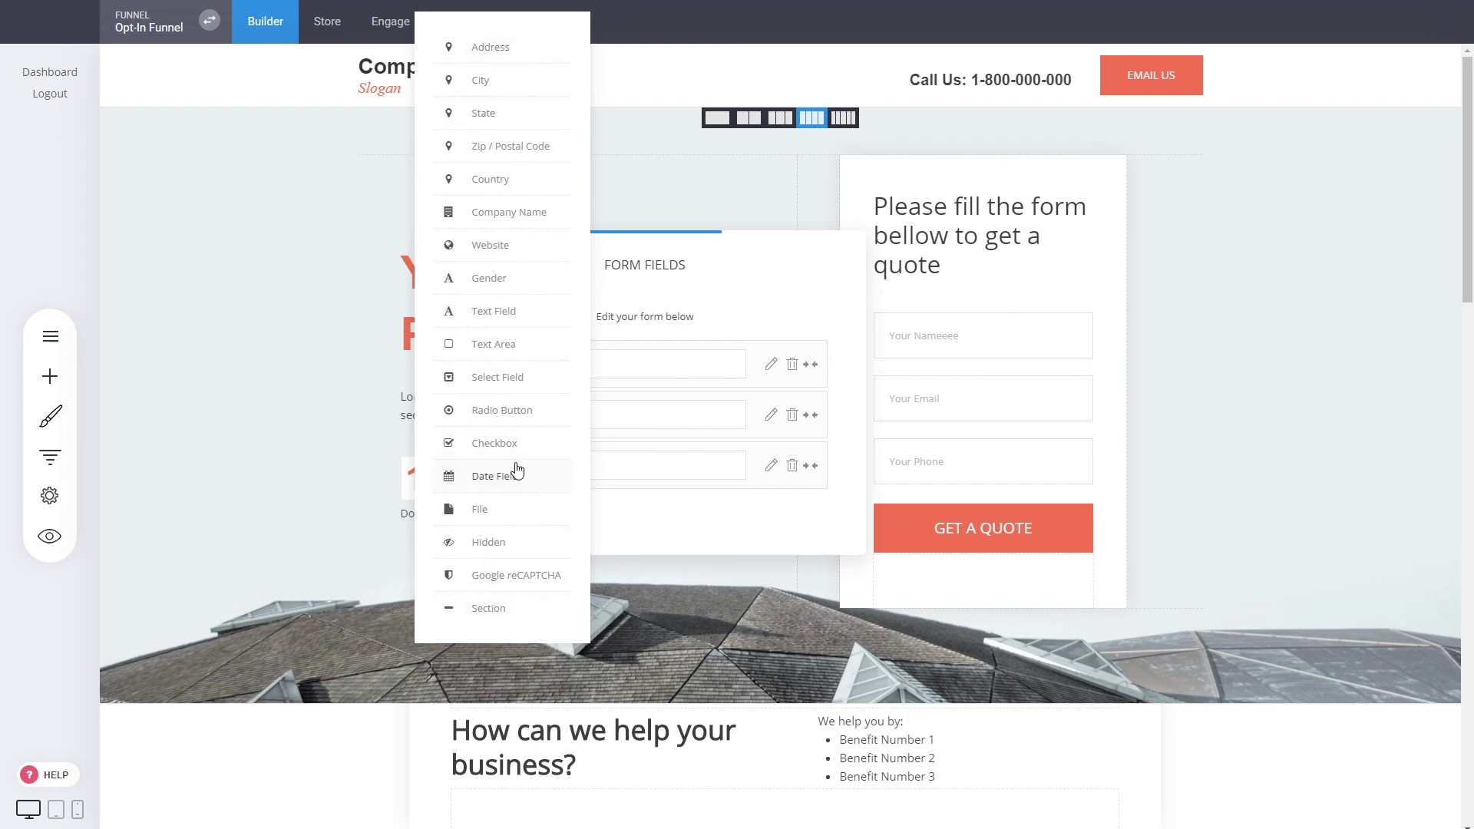
click(525, 289)
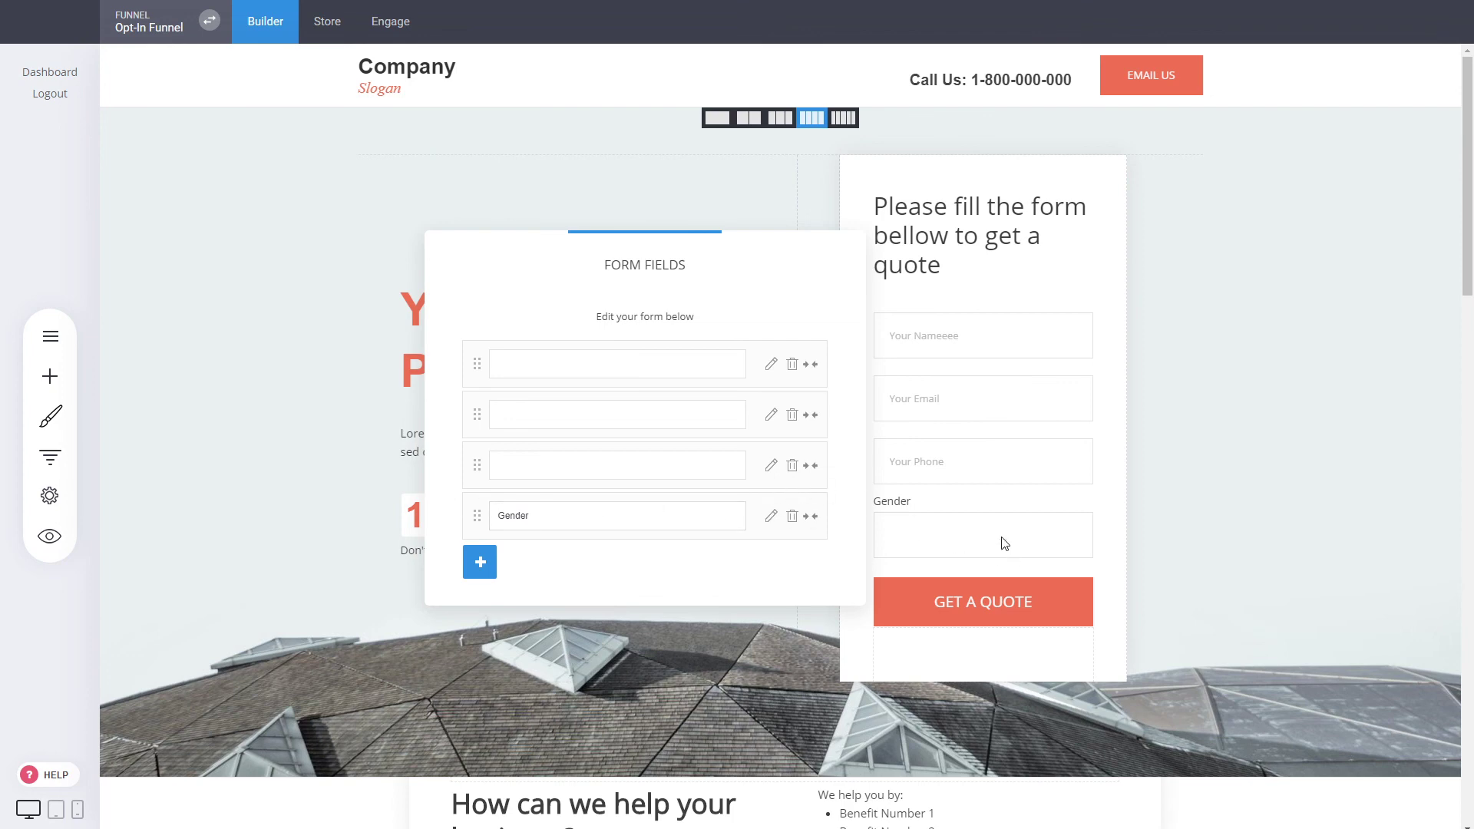
Leave the builder for the Engage CRM area, discarding unsaved changes.
click(960, 212)
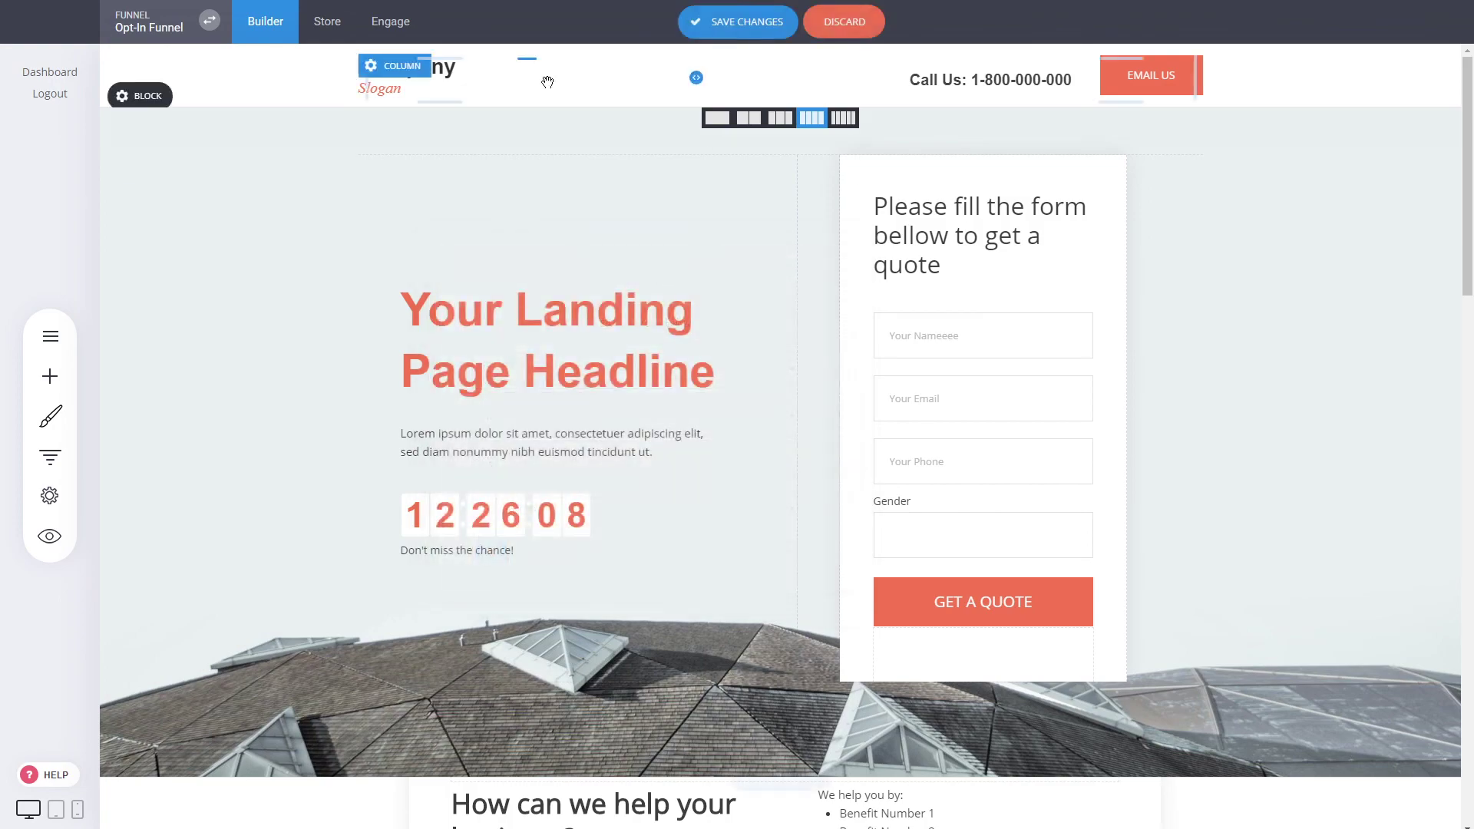
click(399, 27)
click(680, 374)
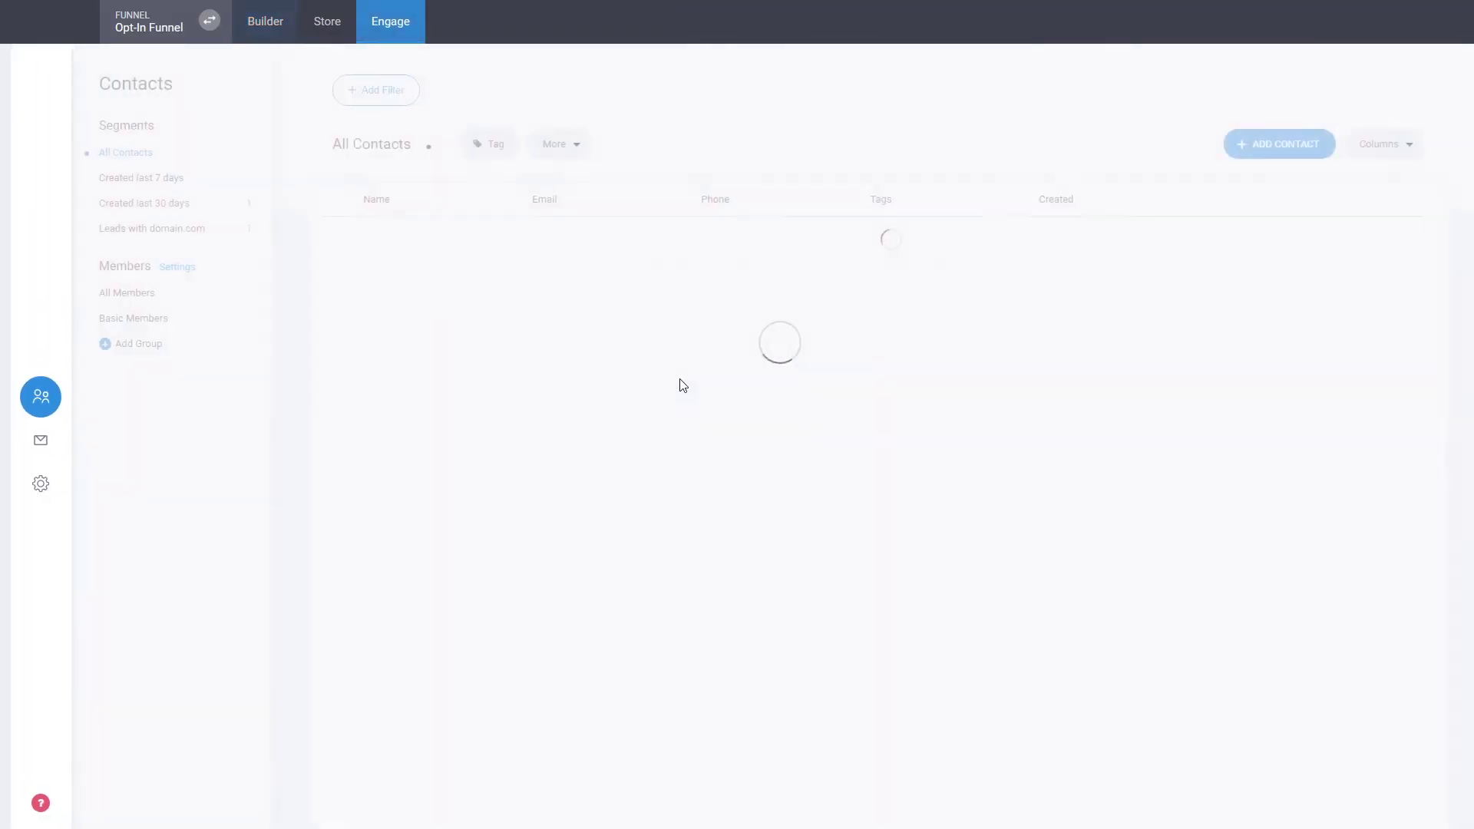
Check the test contact's full property list for Gender, then return to the contacts list.
click(390, 239)
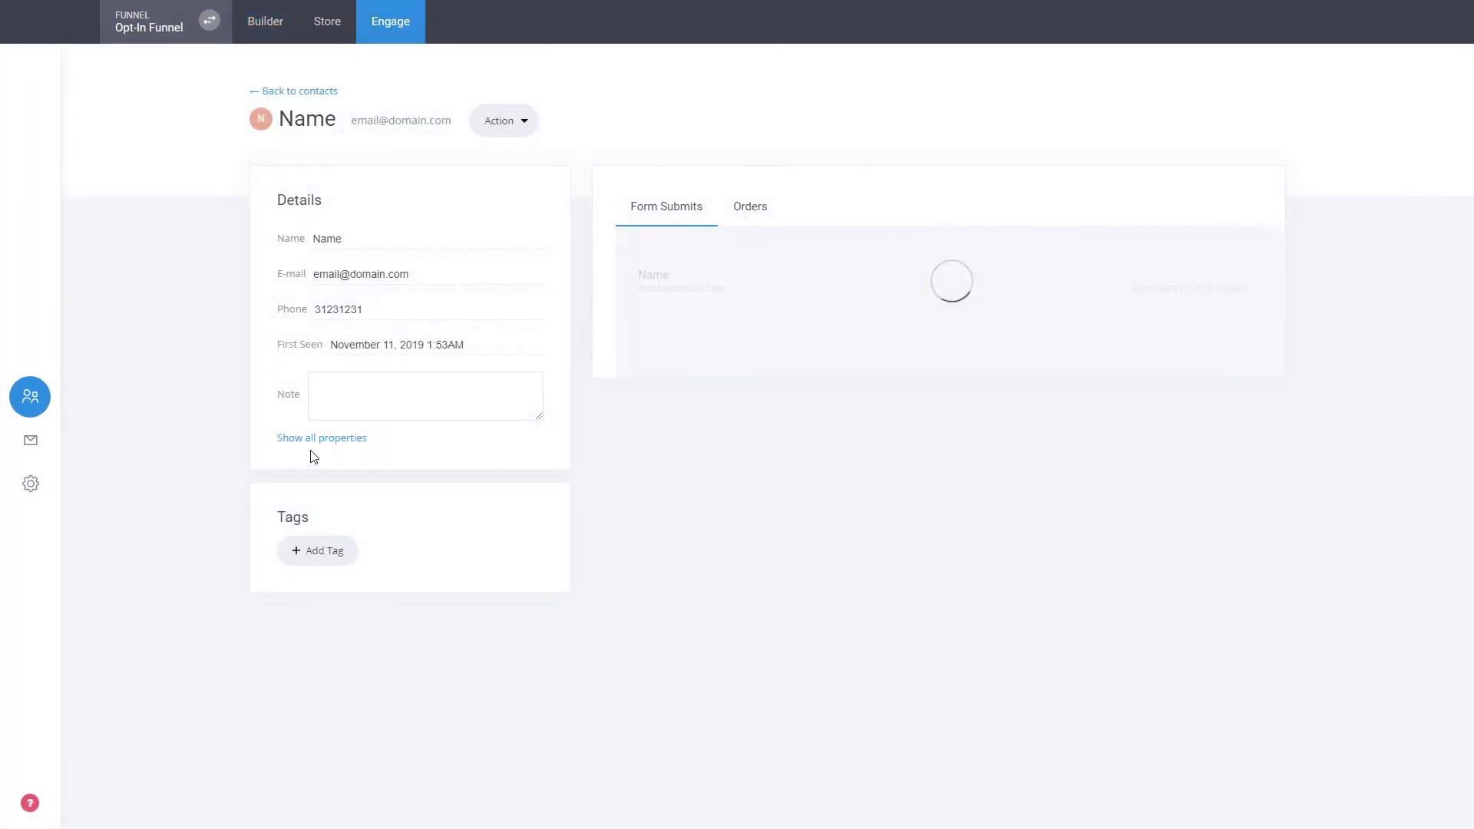
click(321, 434)
scroll(444, 408, down, 3)
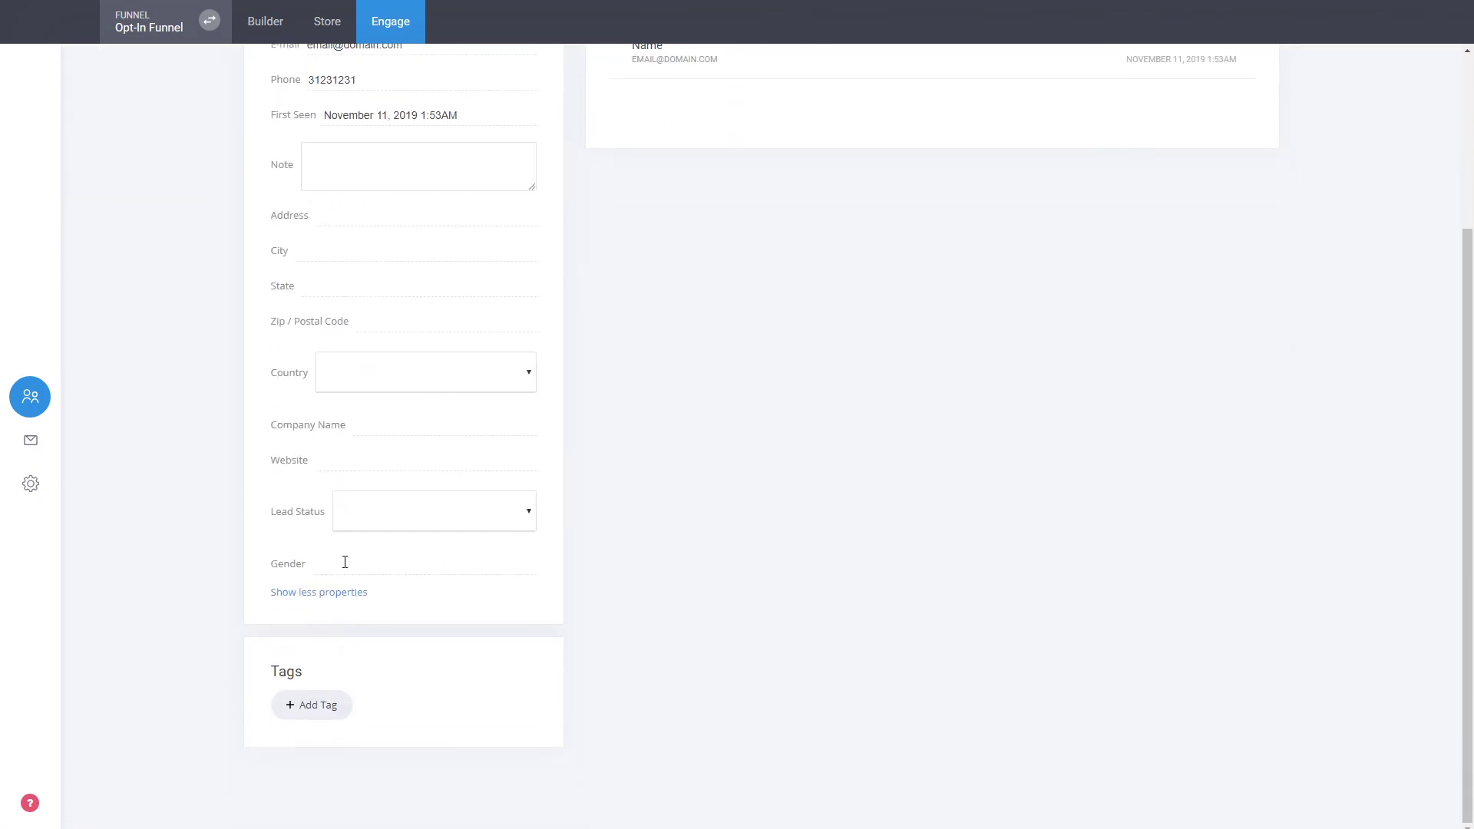
scroll(432, 327, up, 3)
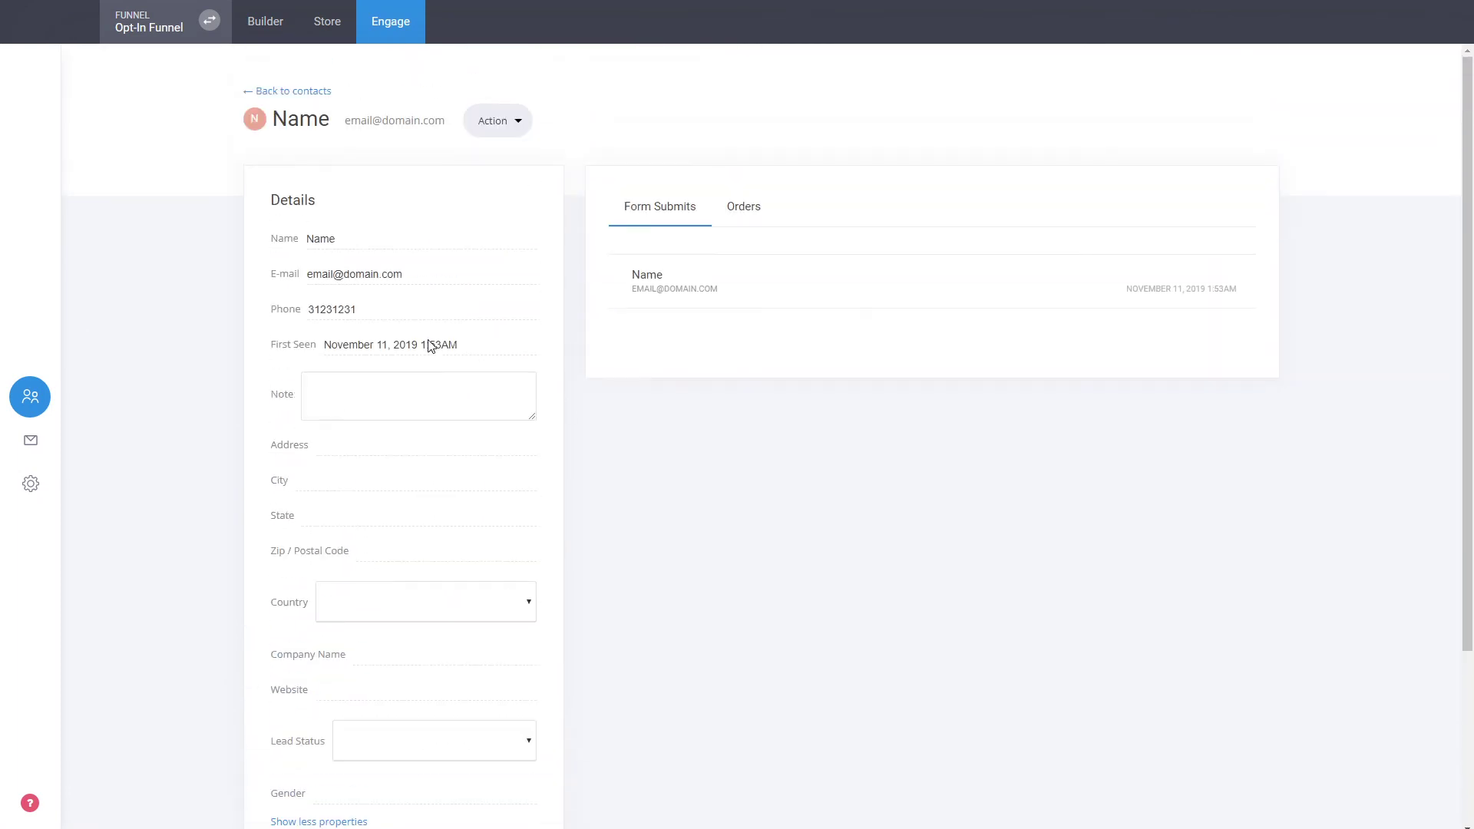
scroll(429, 338, down, 3)
scroll(421, 405, up, 3)
scroll(417, 395, down, 2)
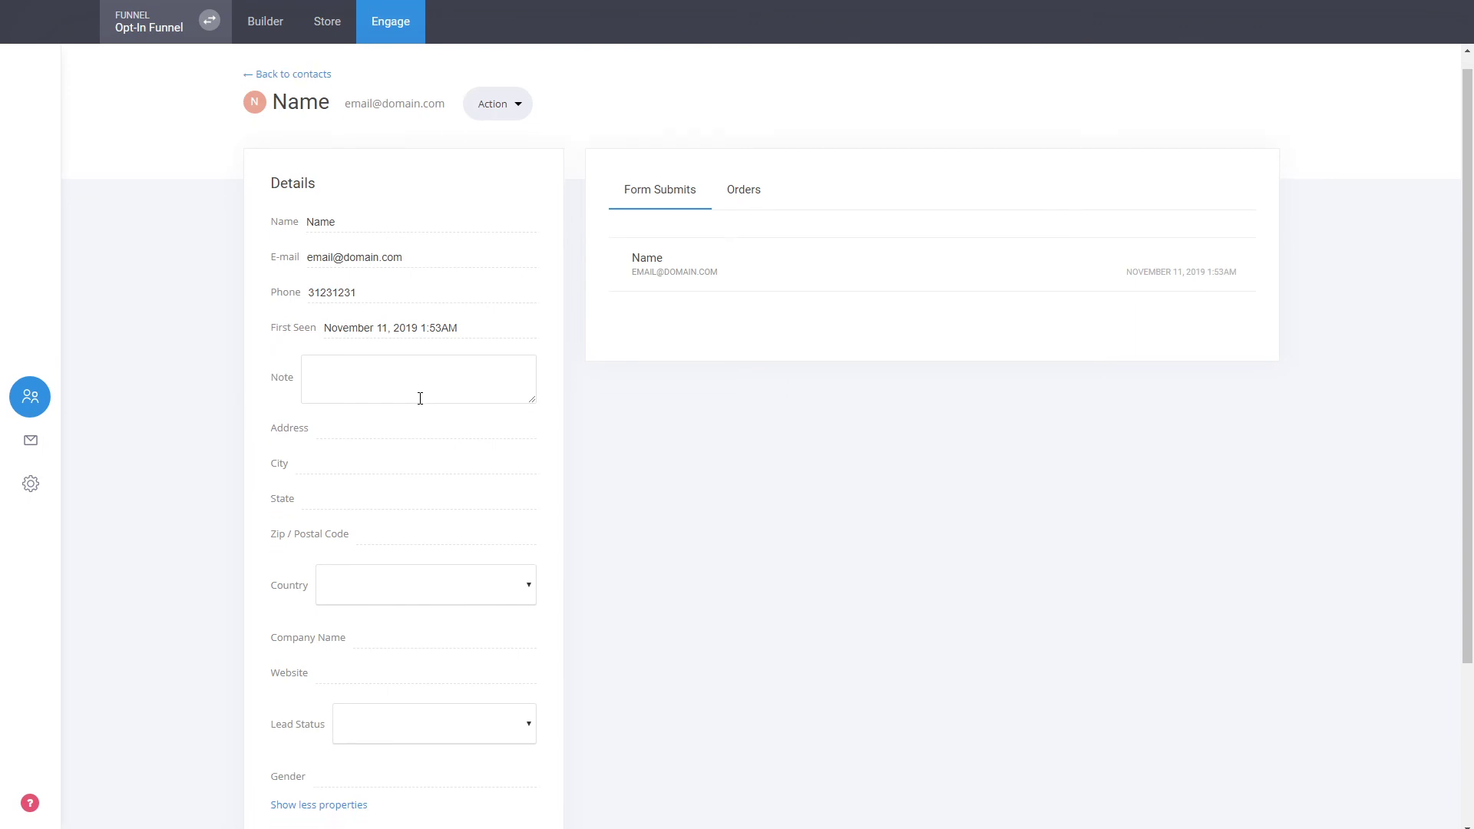
scroll(326, 444, up, 2)
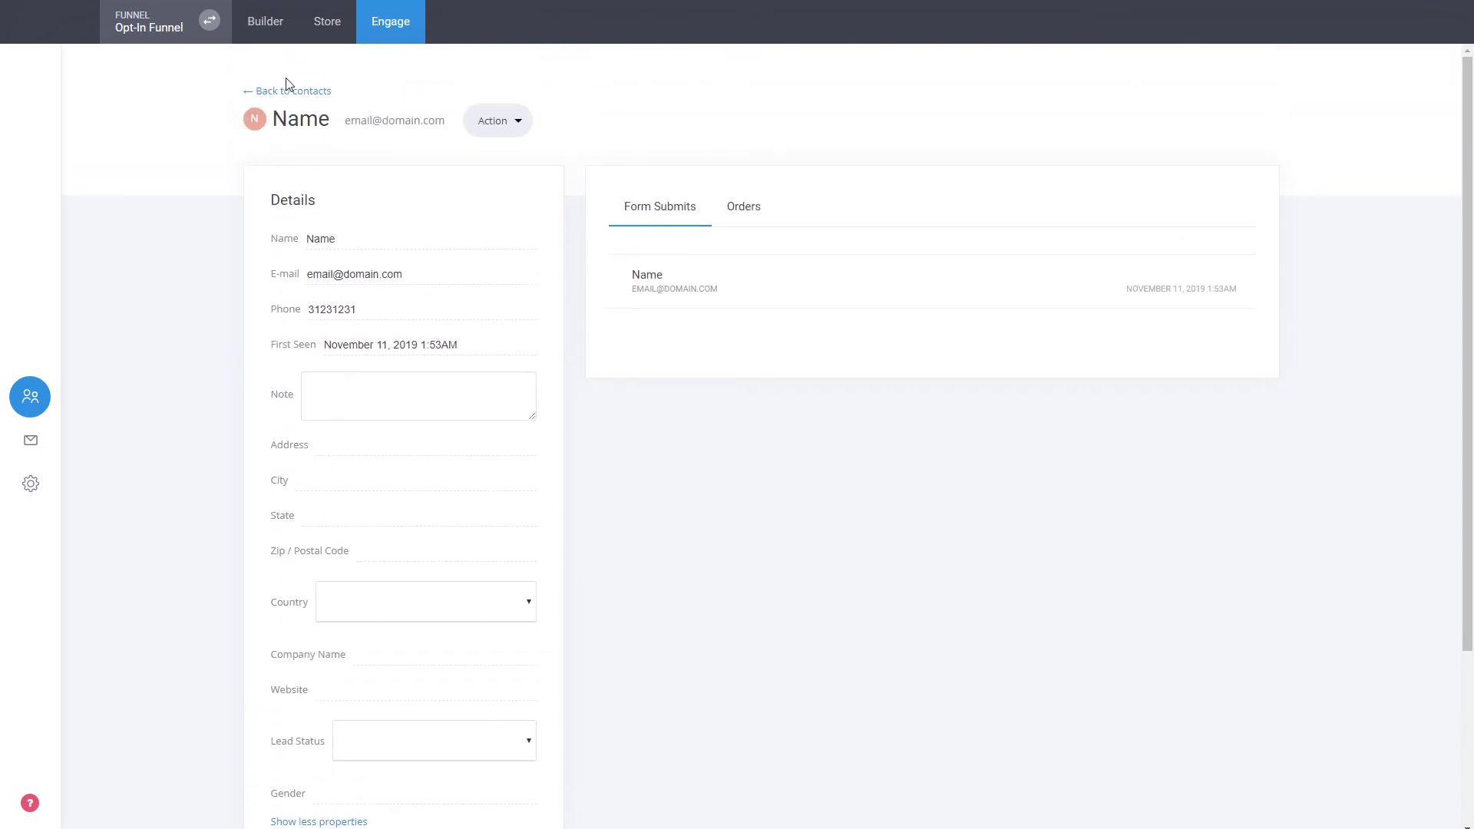
click(325, 94)
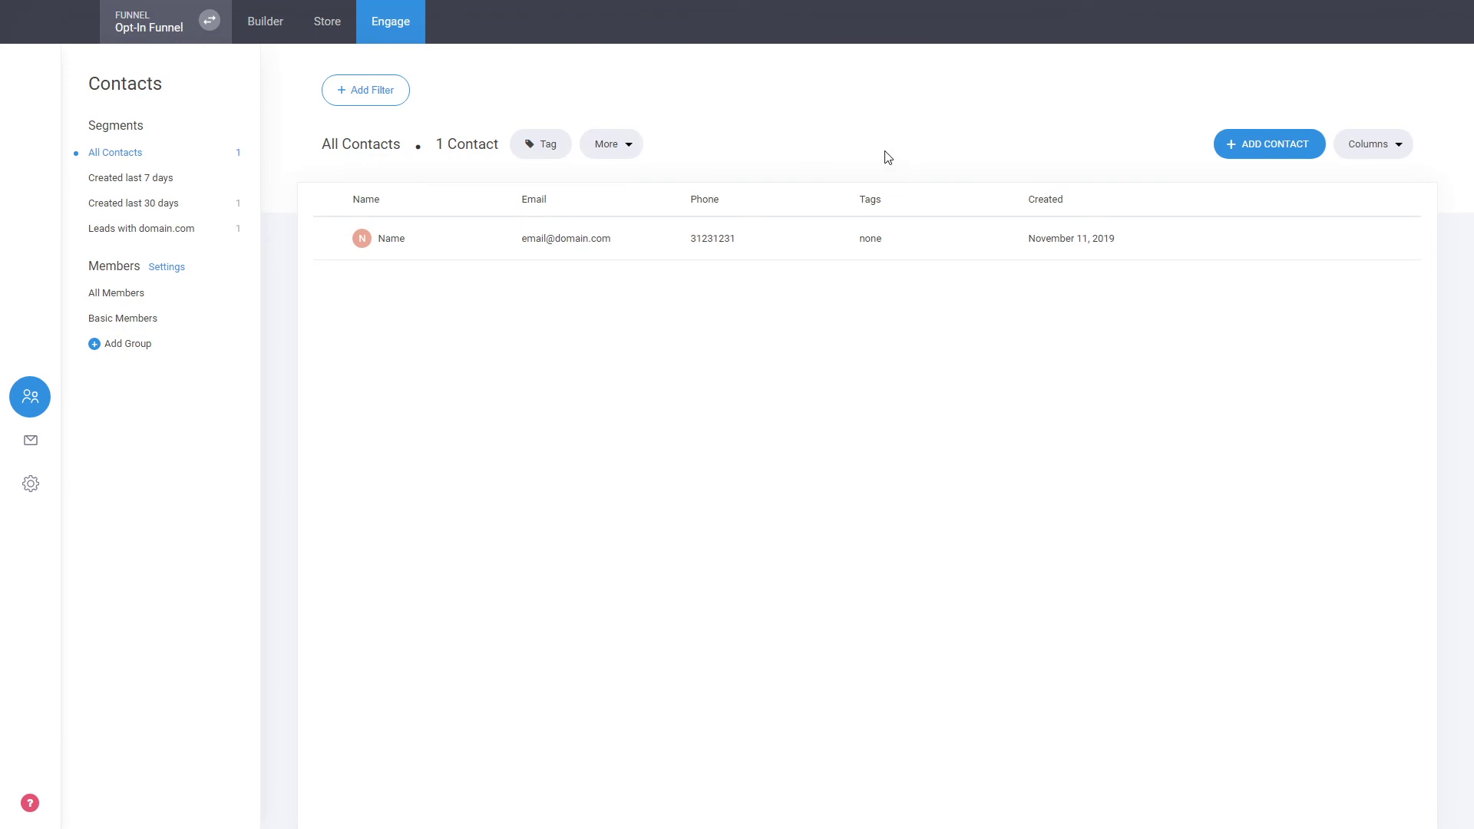